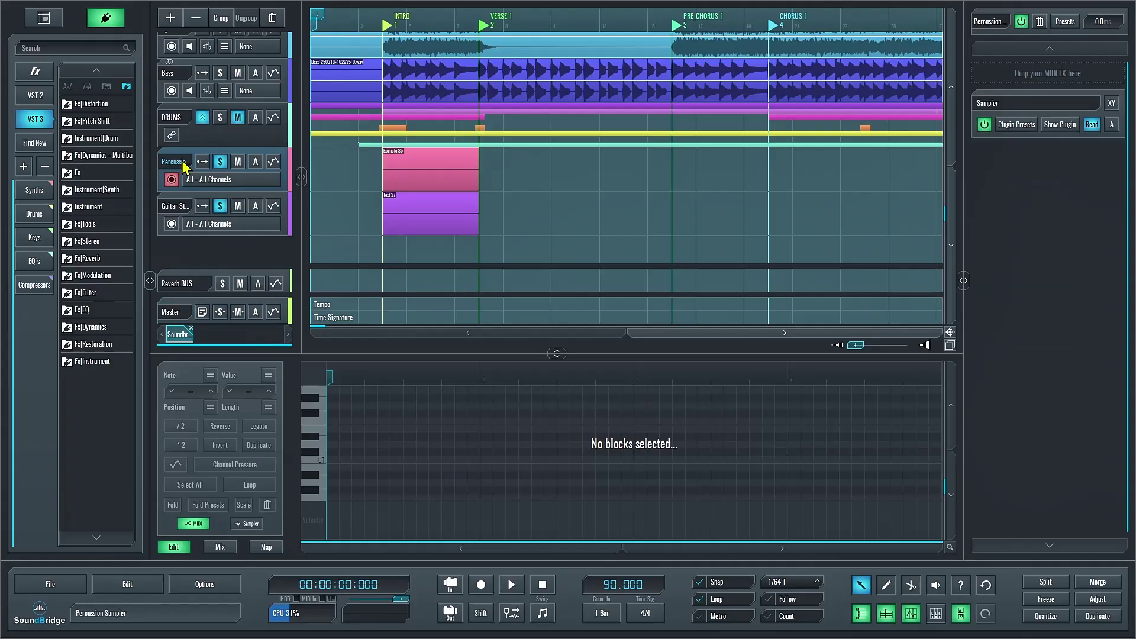
Show the Example 35 clip in the editor and switch to the empty Sampler view
click(437, 168)
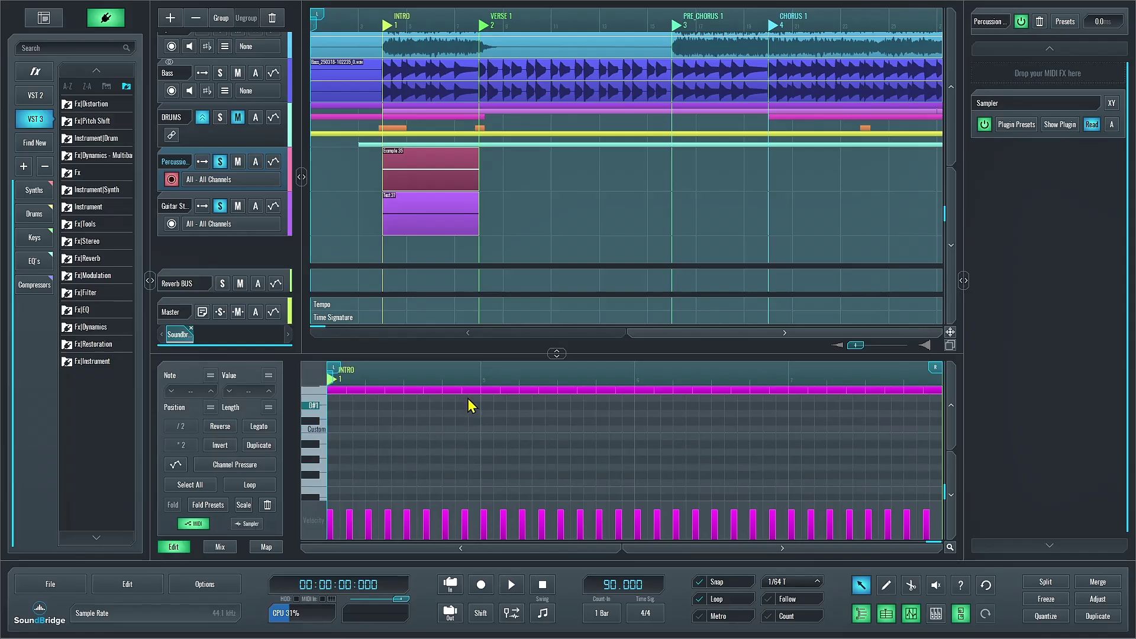
click(249, 525)
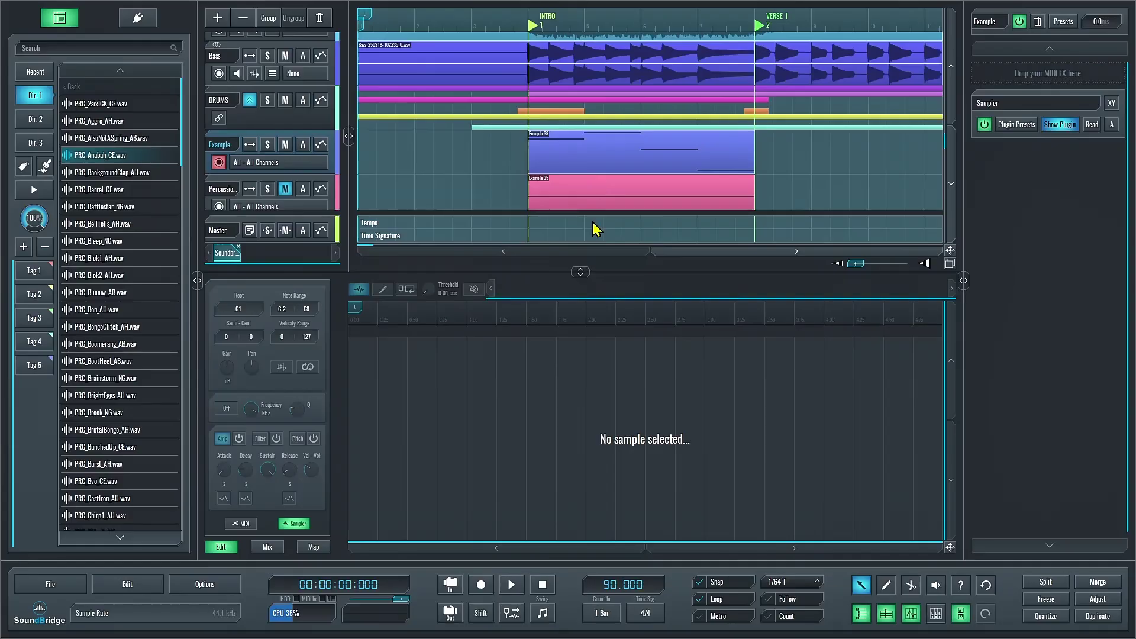
Load the Bleep, Barrel and BootHeel samples, then move BootHeel to second position
scroll(510, 144, down, 1)
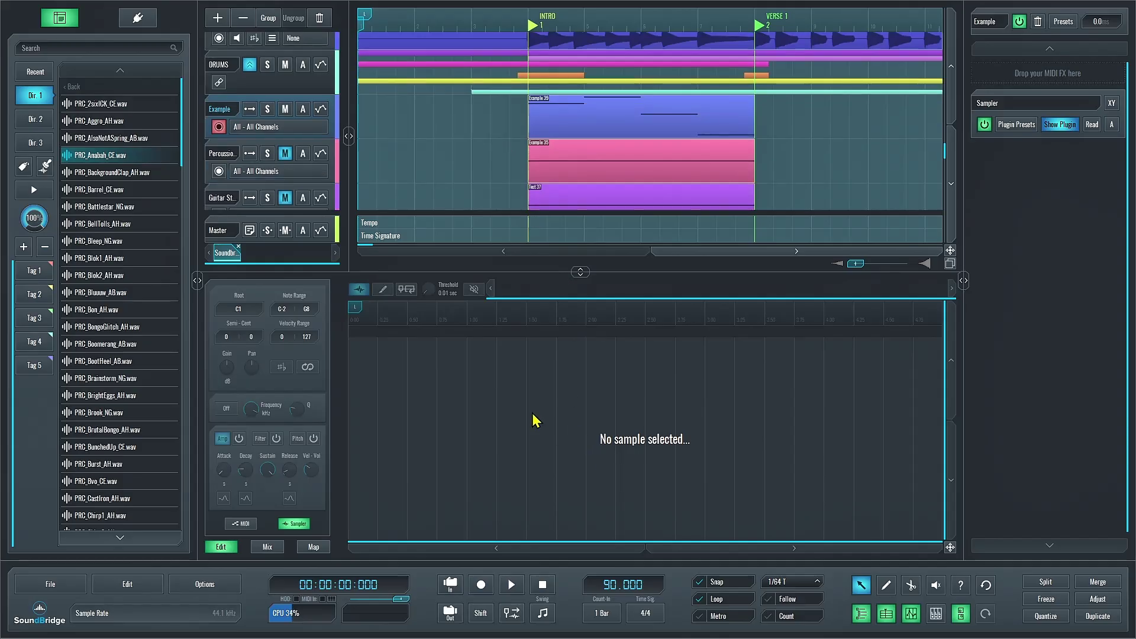
drag(95, 241, 482, 393)
drag(97, 189, 440, 405)
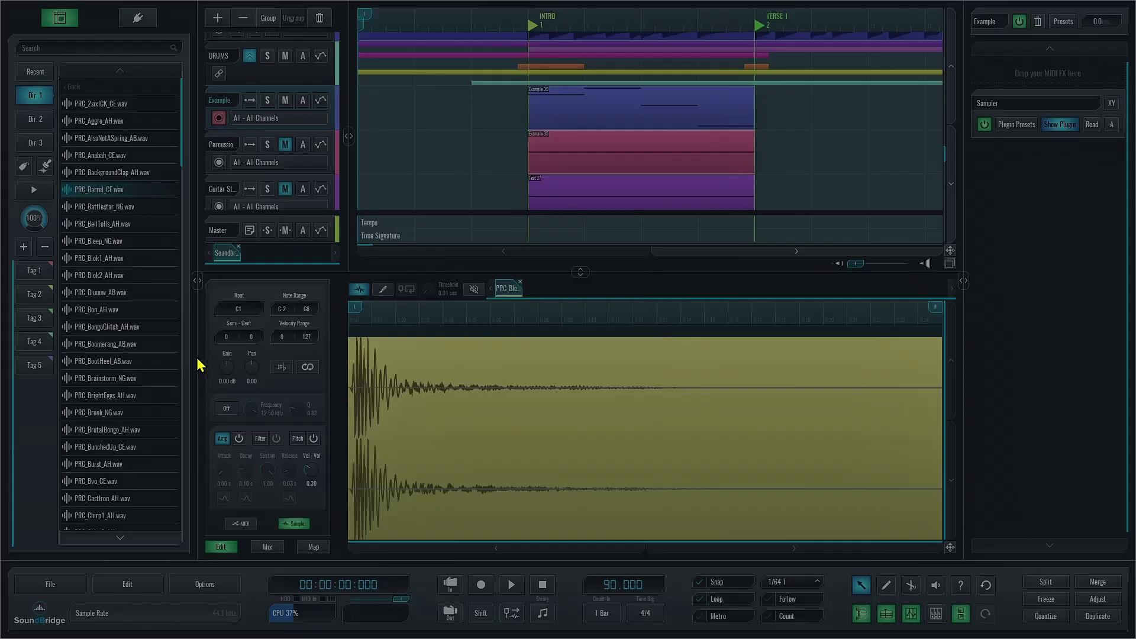
drag(95, 361, 459, 428)
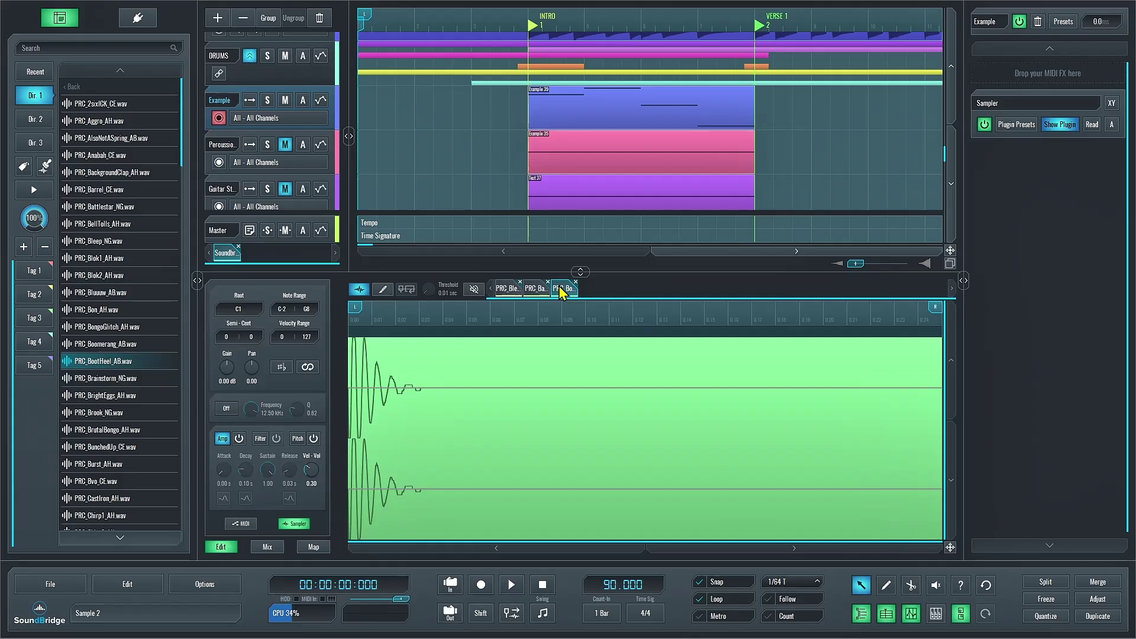
drag(561, 292, 536, 295)
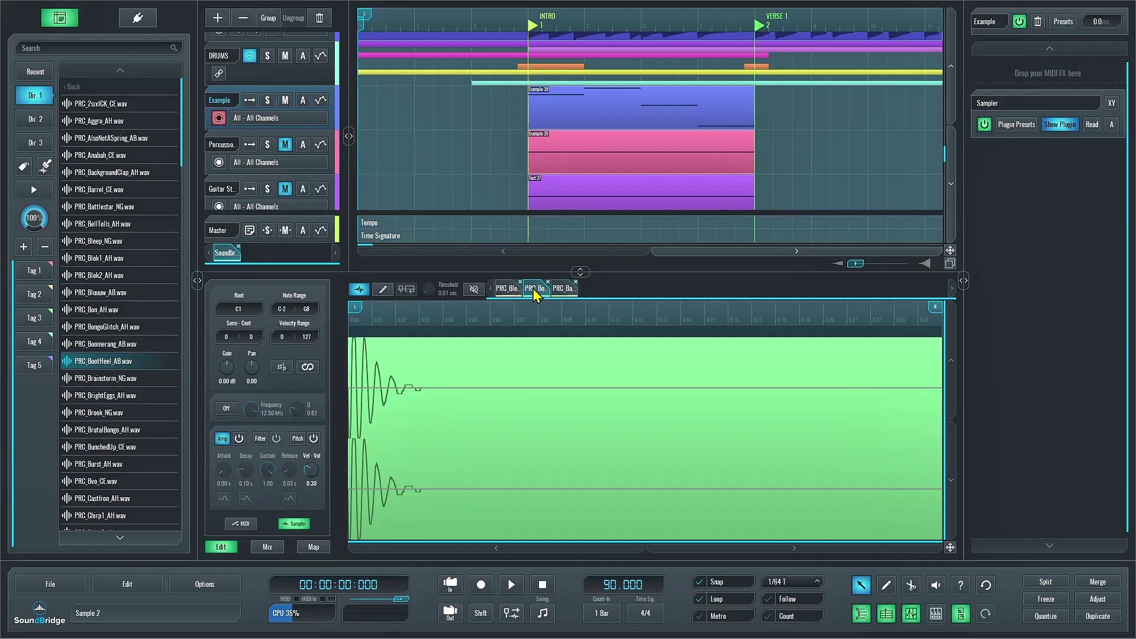
Rename the BootHeel sample to 'Rename' and colour it pink
double_click(535, 295)
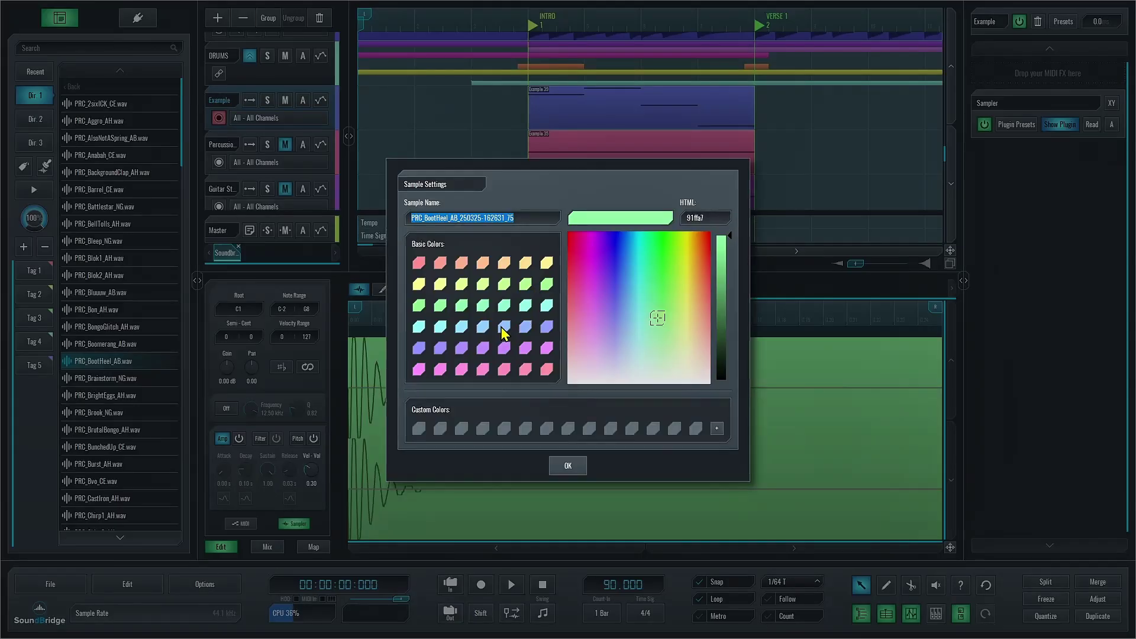
text(Rename)
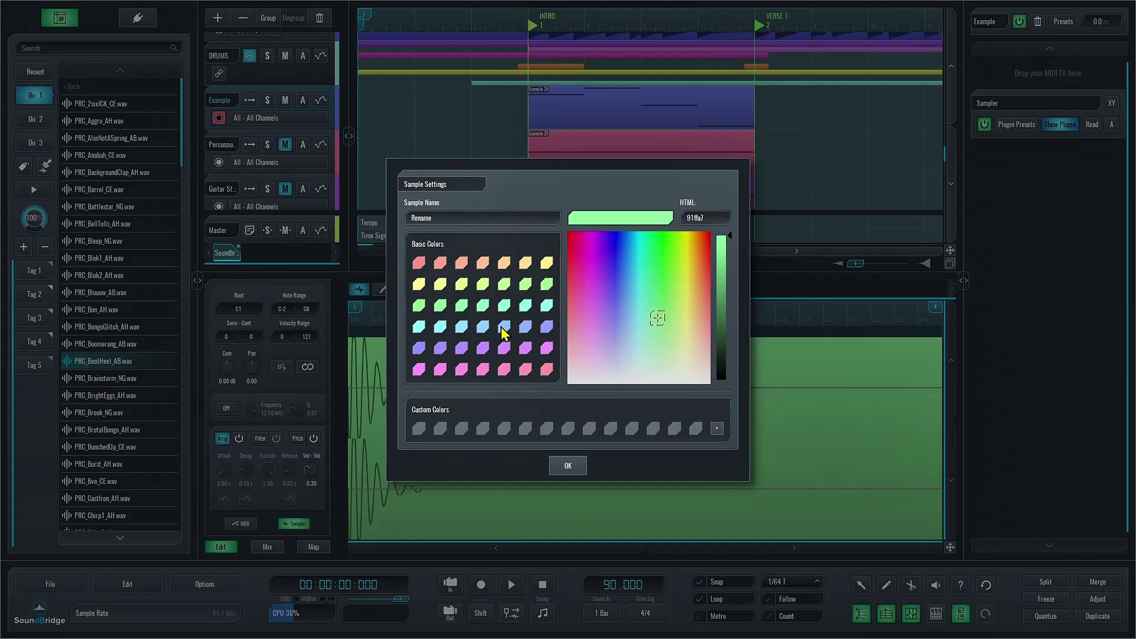
click(503, 370)
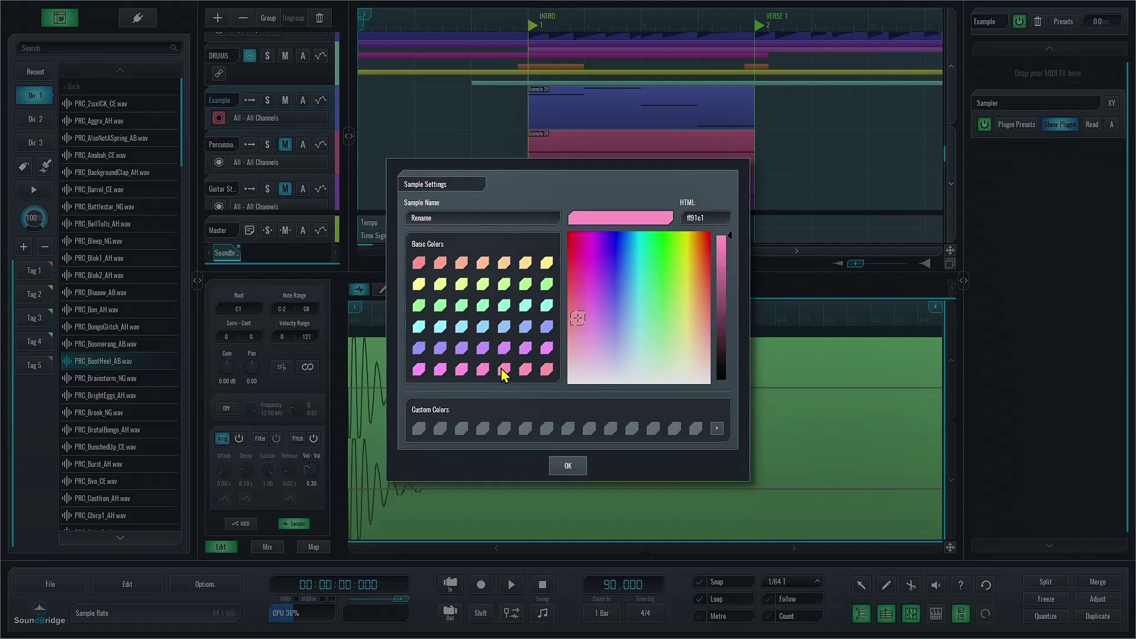
click(567, 466)
Enable a longer amp envelope and a low-pass filter envelope with 0.75 sustain, and set gain to 7.19 dB
click(237, 440)
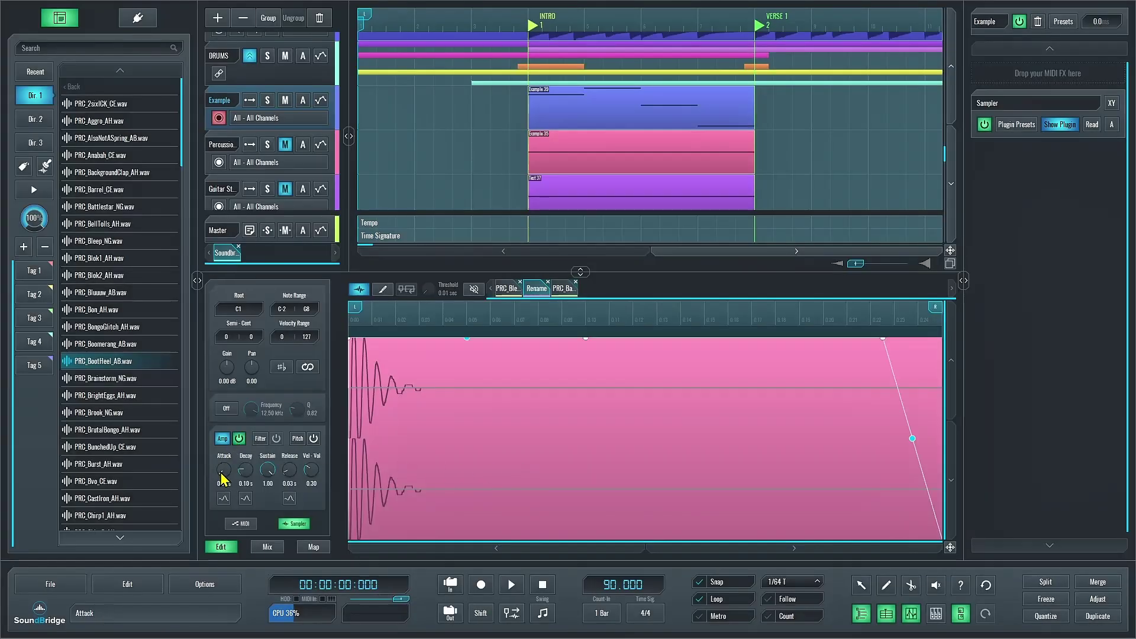
drag(224, 469, 263, 448)
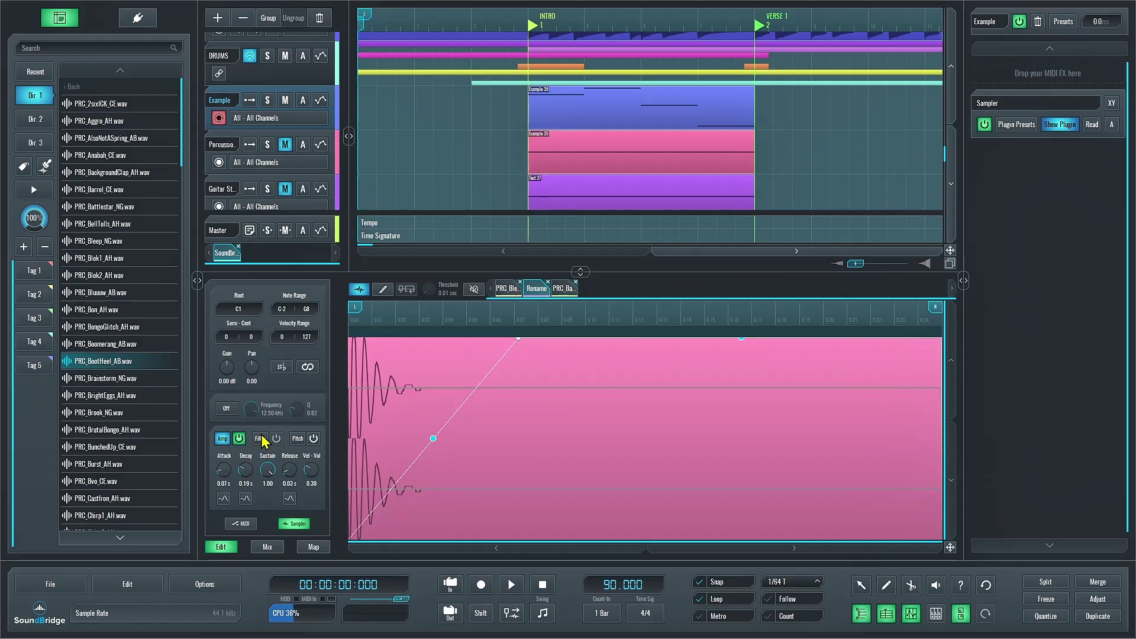
click(260, 439)
click(227, 409)
click(277, 439)
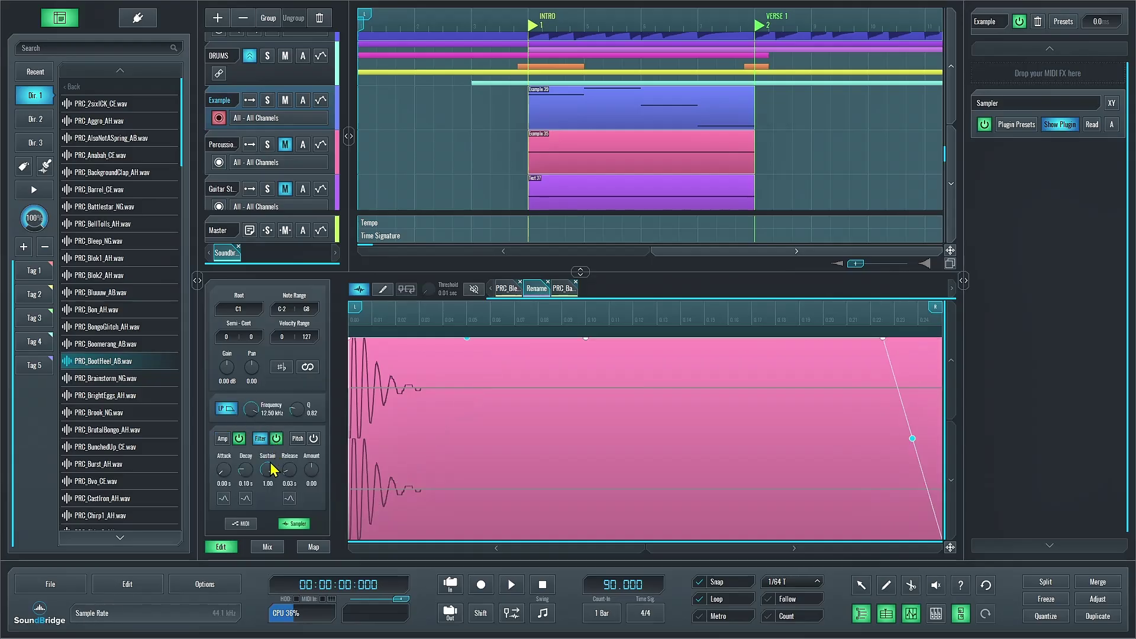
drag(268, 470, 268, 505)
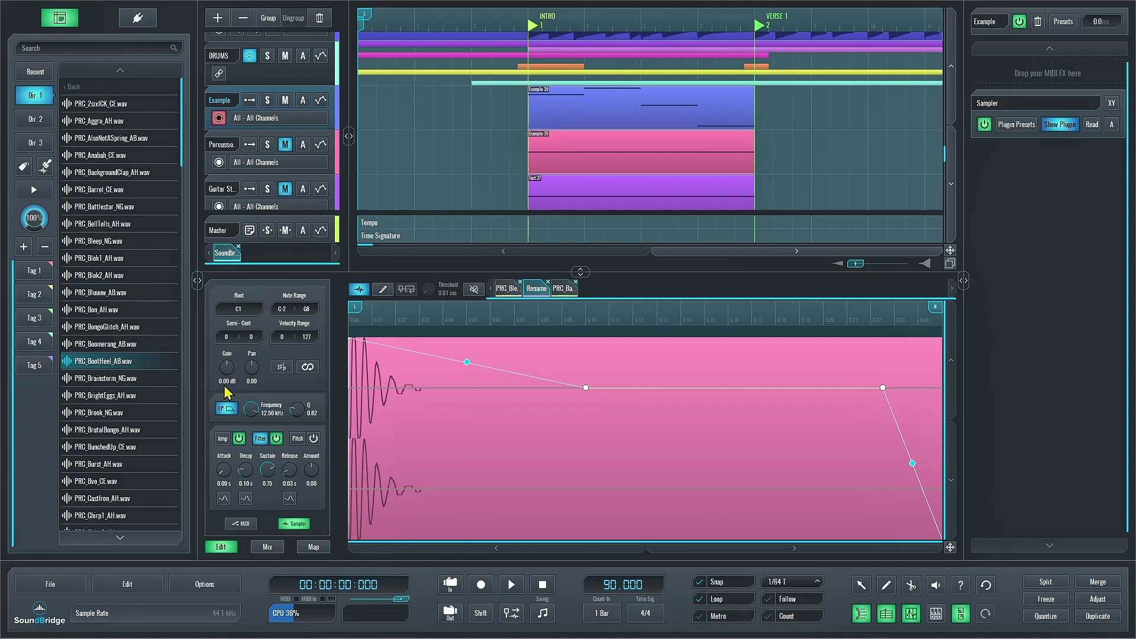
drag(226, 370, 247, 412)
Save the sampler setup as the preset 'My Sample Pack'
click(1017, 124)
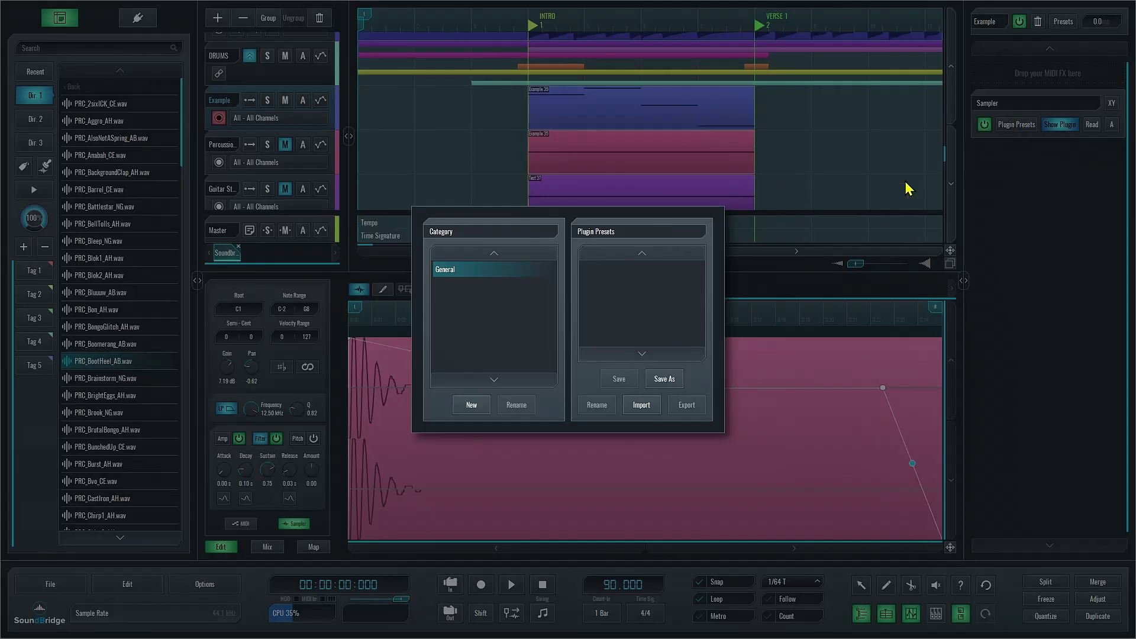
click(666, 382)
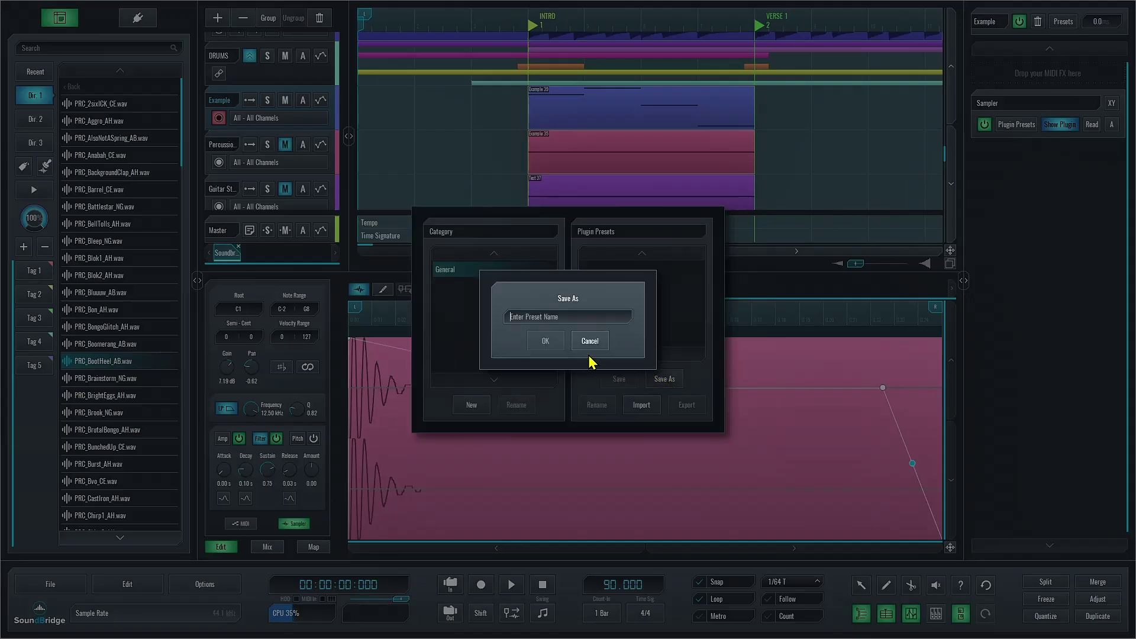
text(My Sample Pack)
click(554, 346)
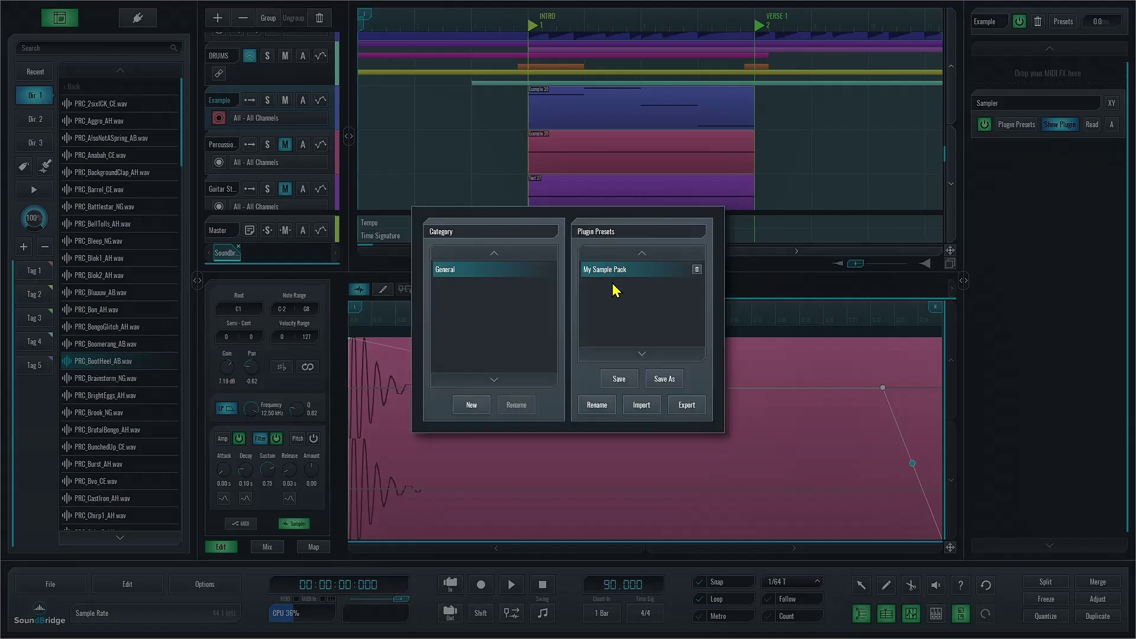
Export the 'My Sample Pack' preset as a file to the Desktop
click(685, 407)
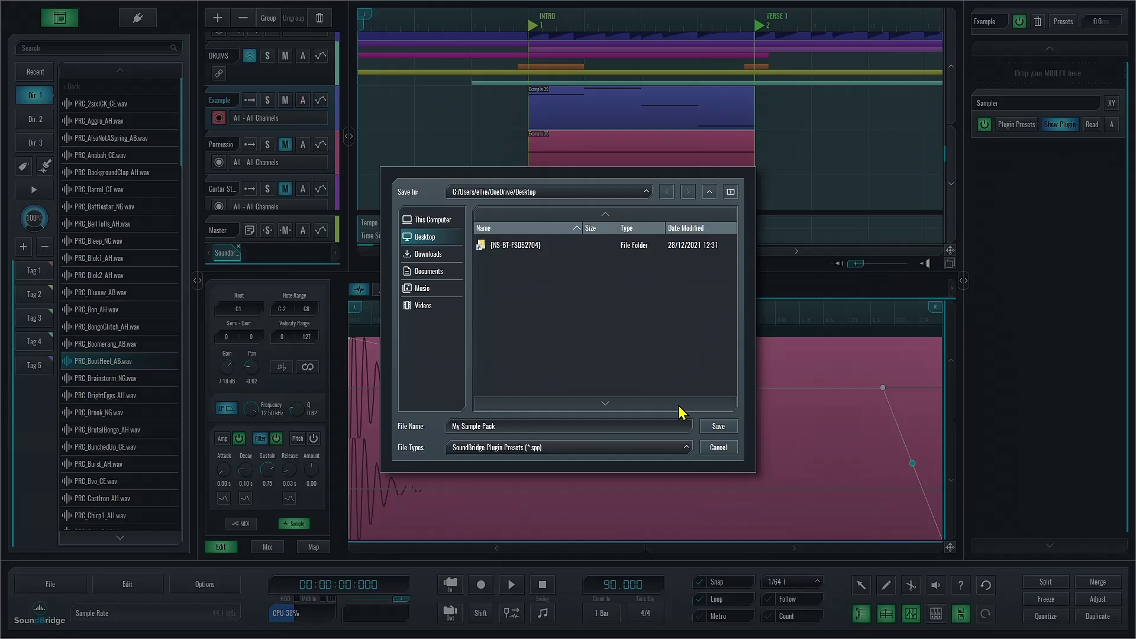
click(716, 430)
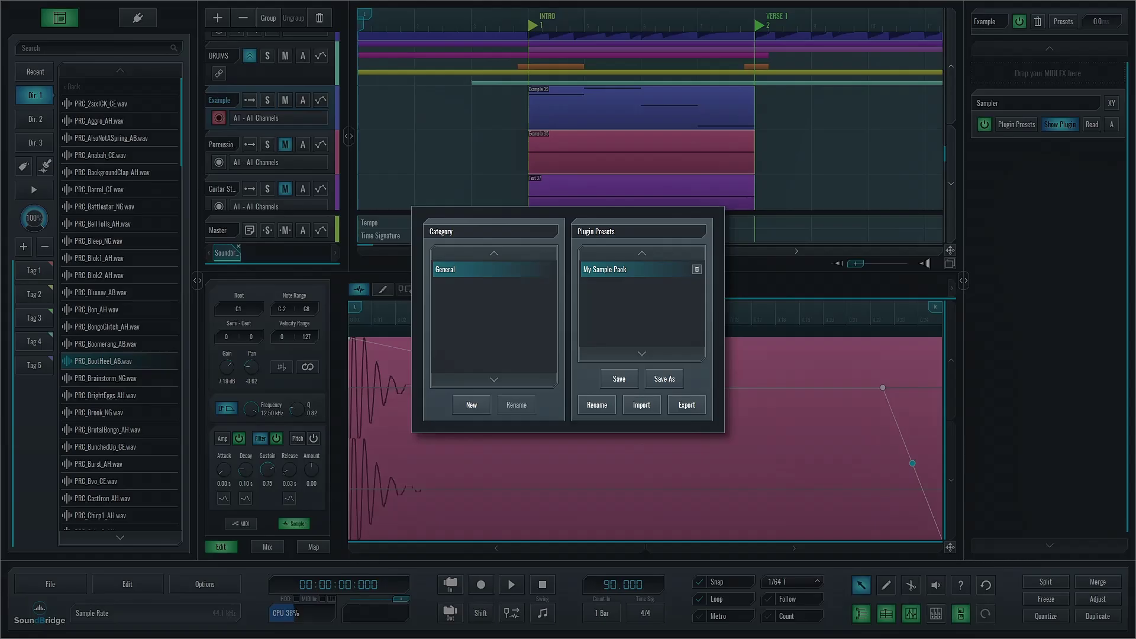
drag(6, 181, 464, 172)
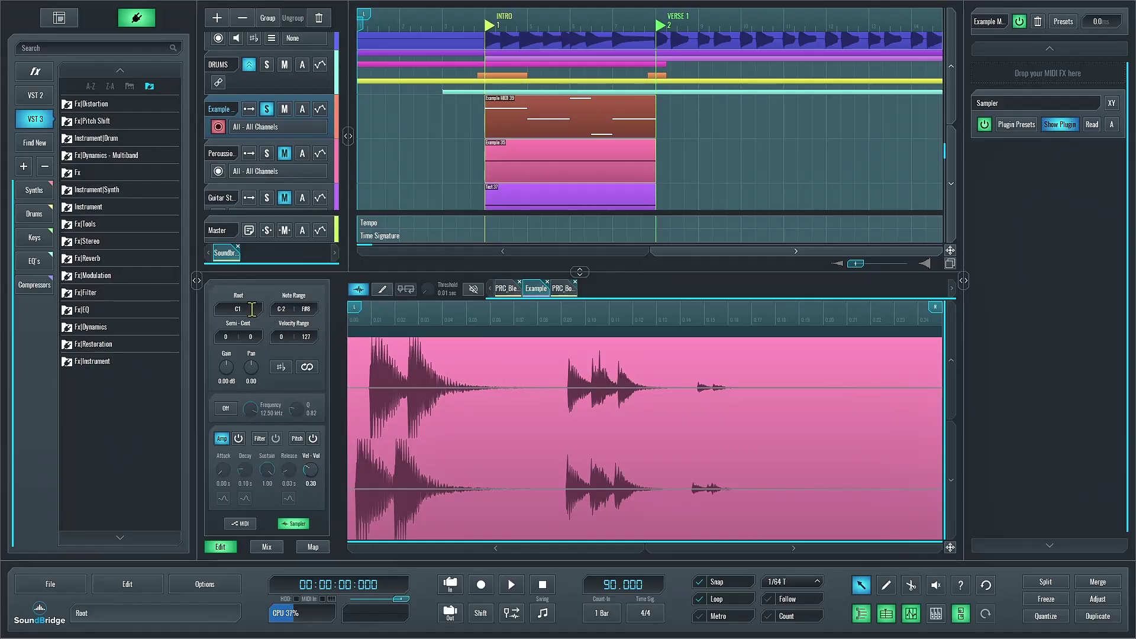
Set the sample's root note to C1, edit the note range and transpose, and check the MIDI notes
click(245, 308)
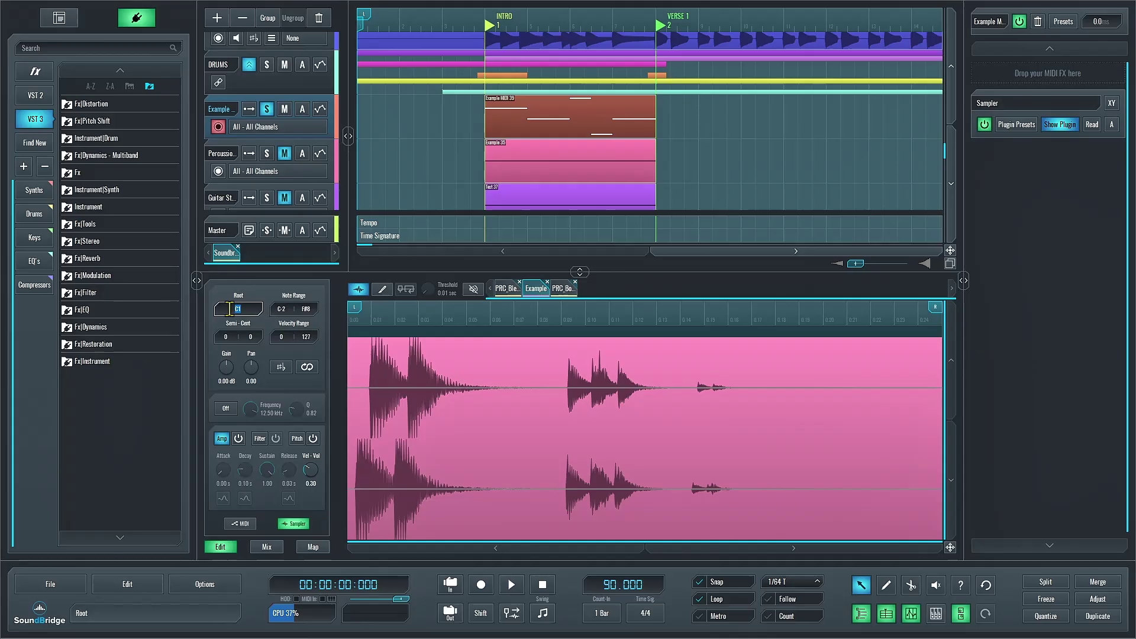
click(287, 308)
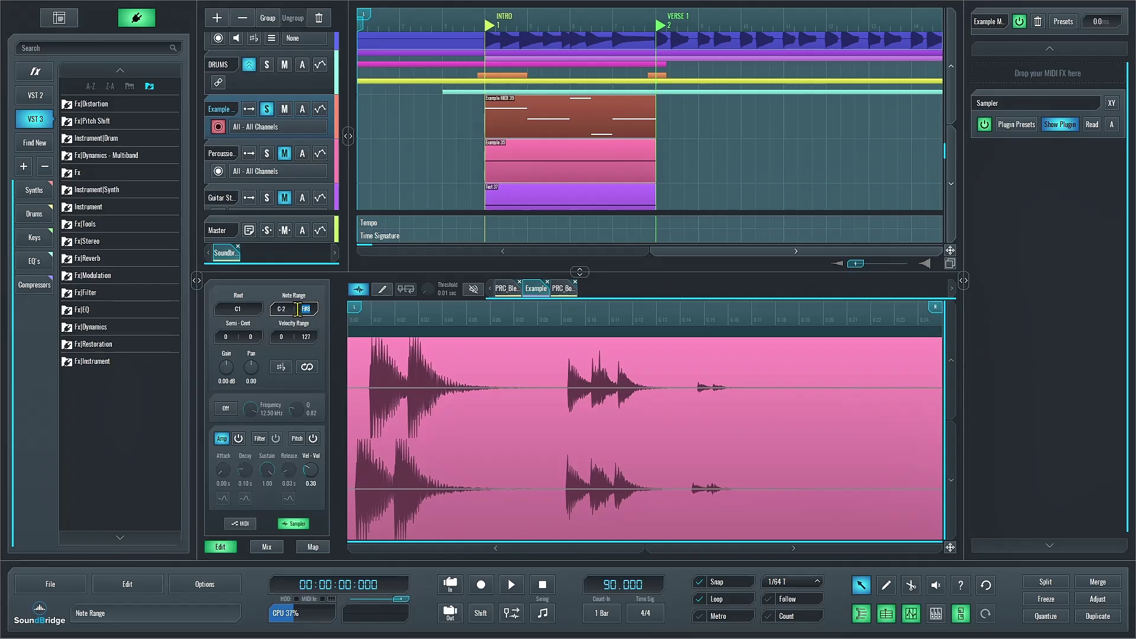
click(272, 329)
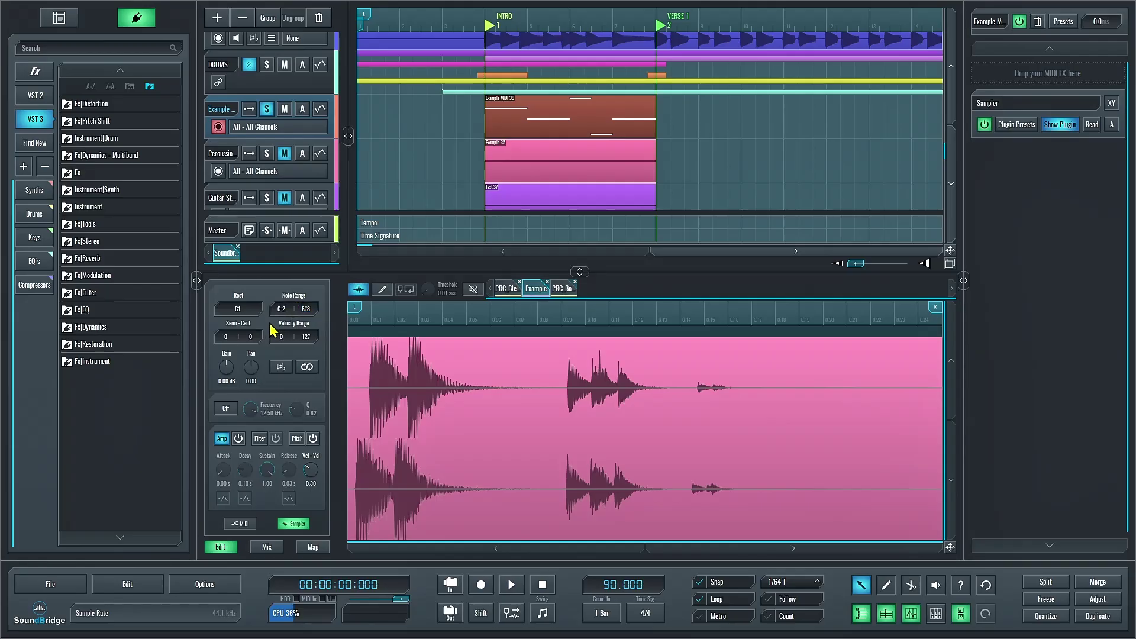
click(248, 523)
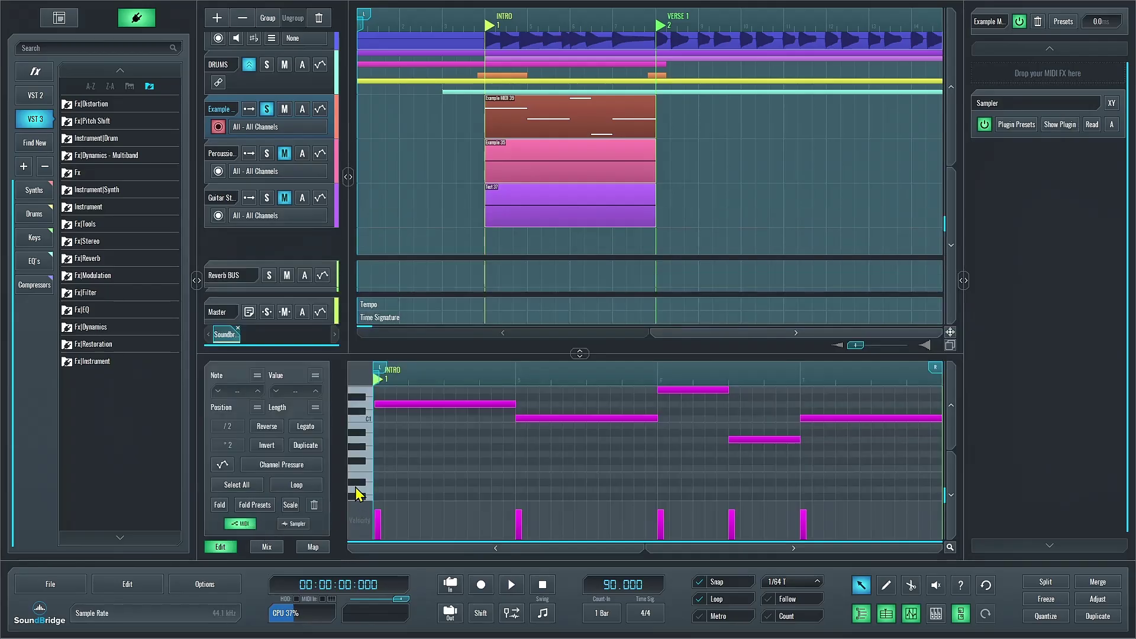
click(296, 524)
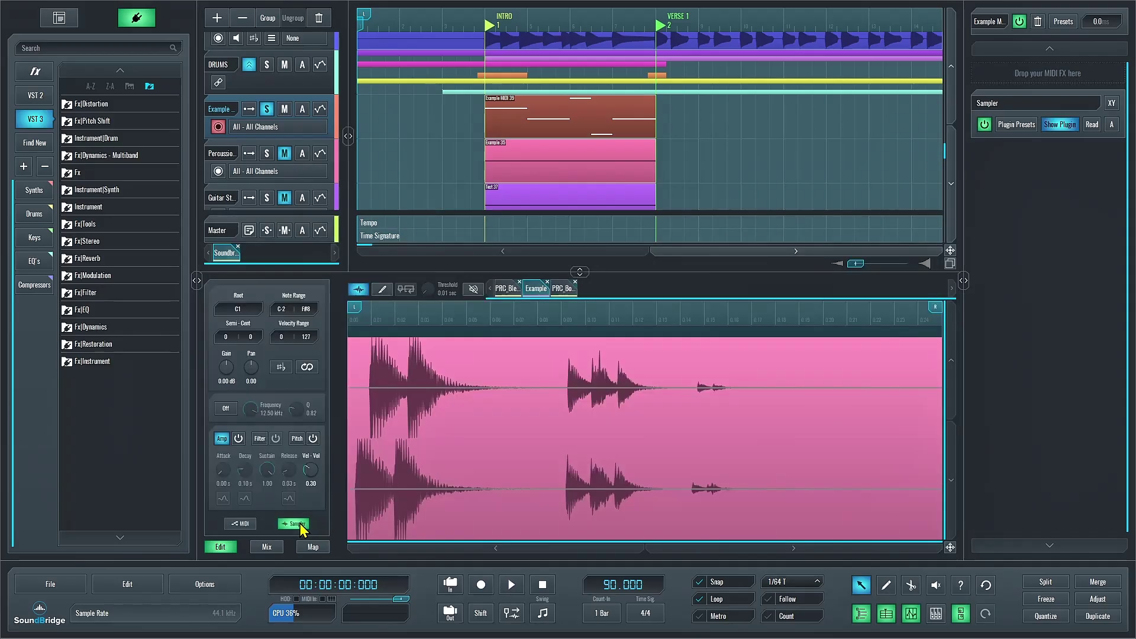
click(220, 337)
Raise the velocity-to-volume amount and choose the Economy pitch algorithm
mouse_move(311, 470)
mouse_down()
mouse_move(312, 453)
mouse_move(309, 479)
mouse_up()
click(281, 367)
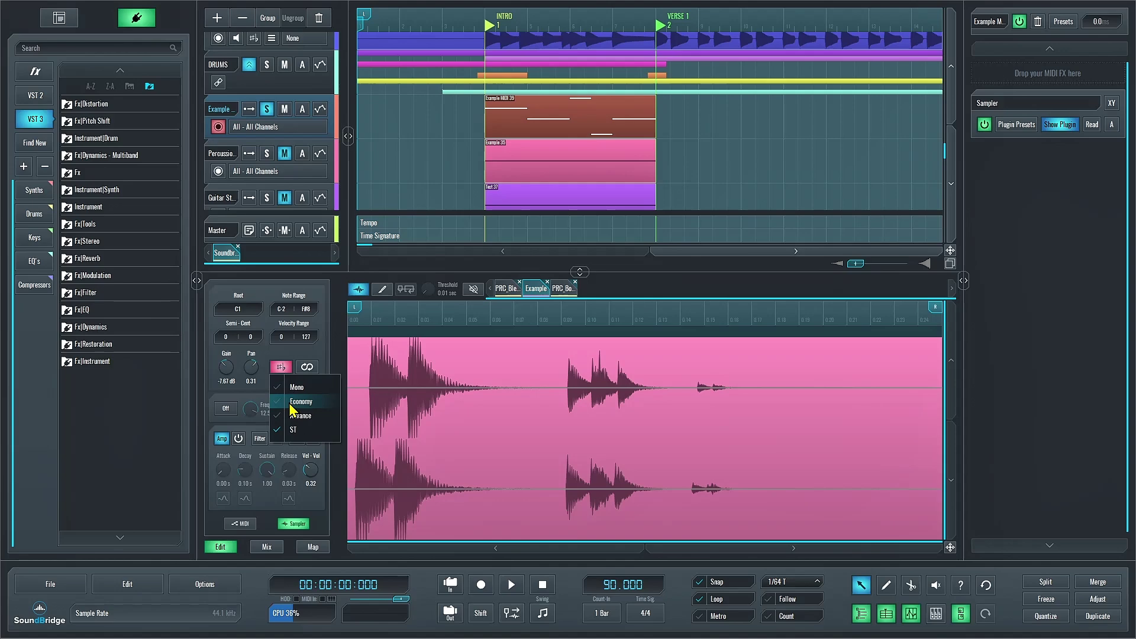
click(306, 367)
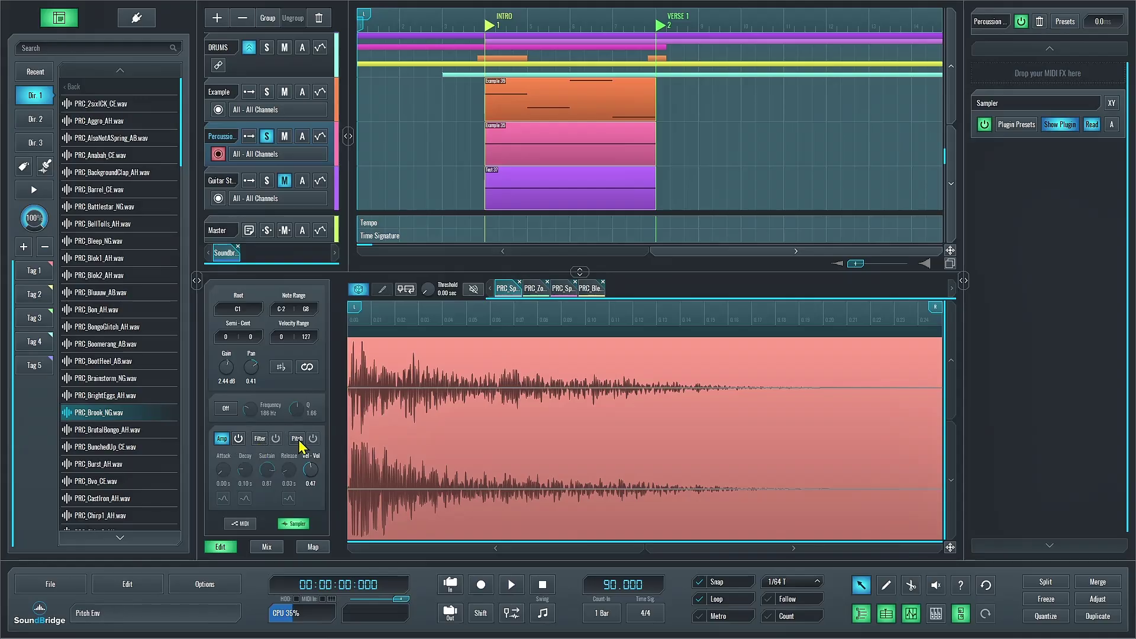
Set the filter to high-pass at 854 Hz and turn on the filter envelope
click(238, 438)
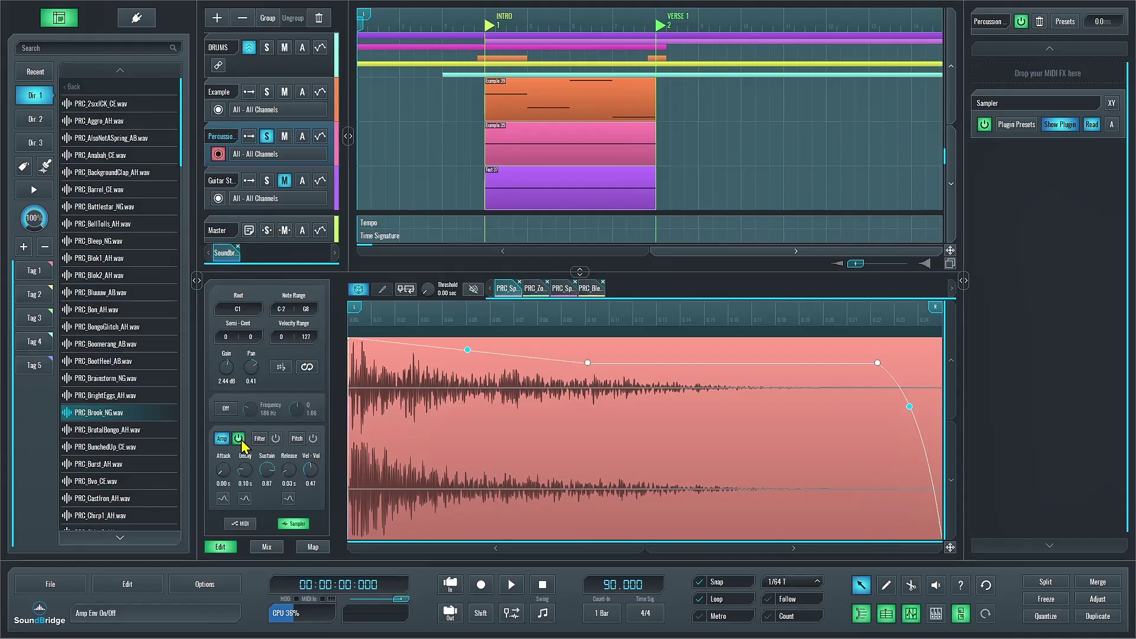
click(239, 439)
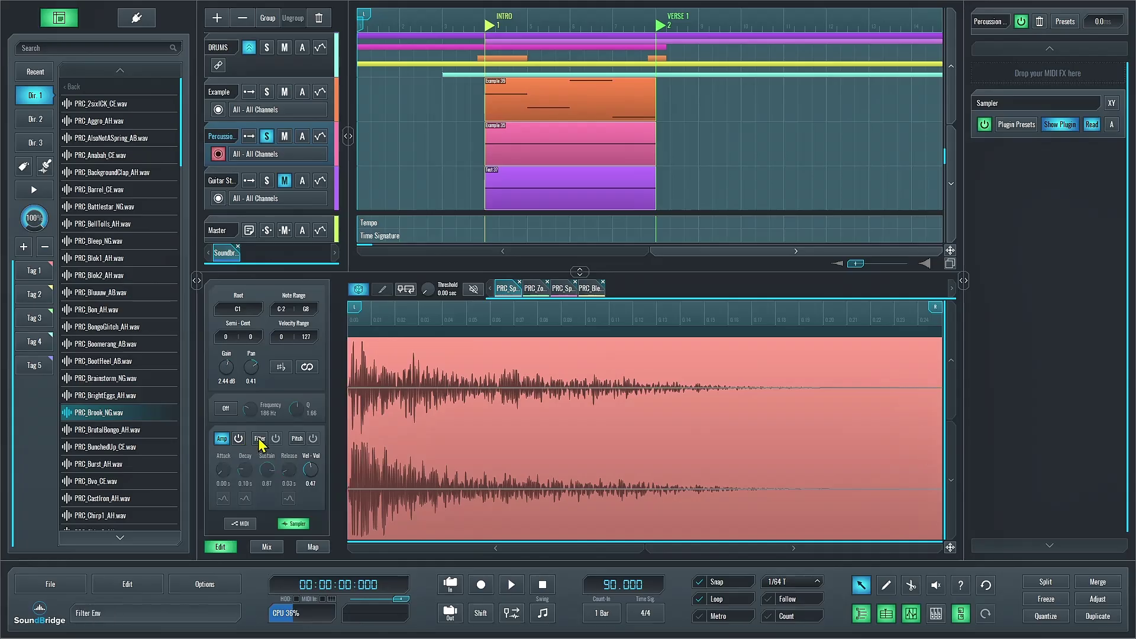
click(259, 439)
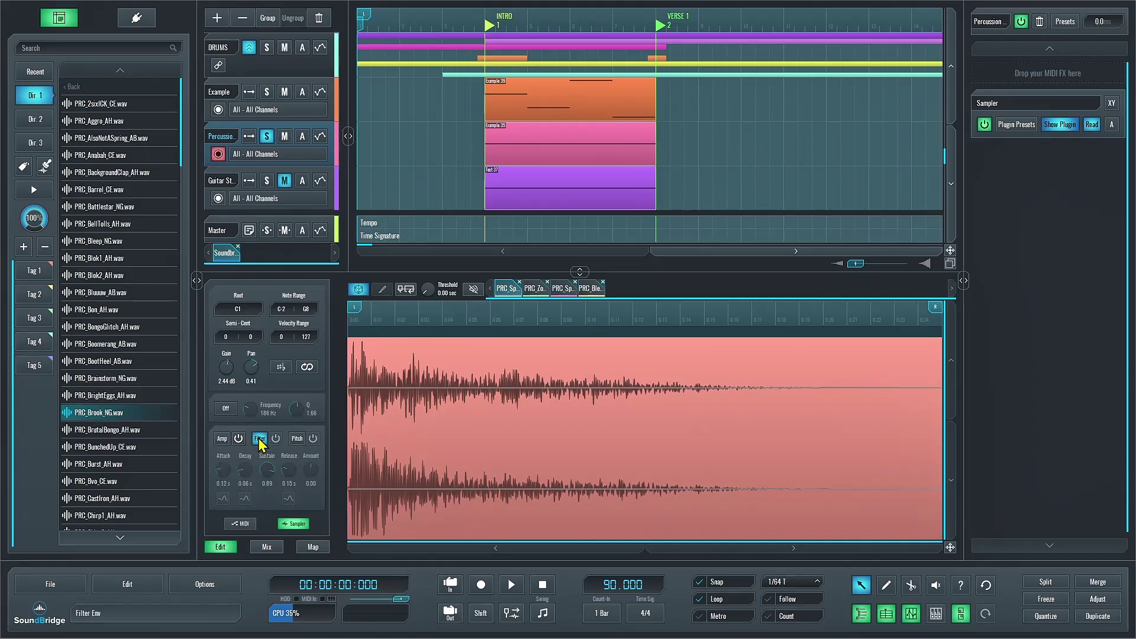
click(225, 409)
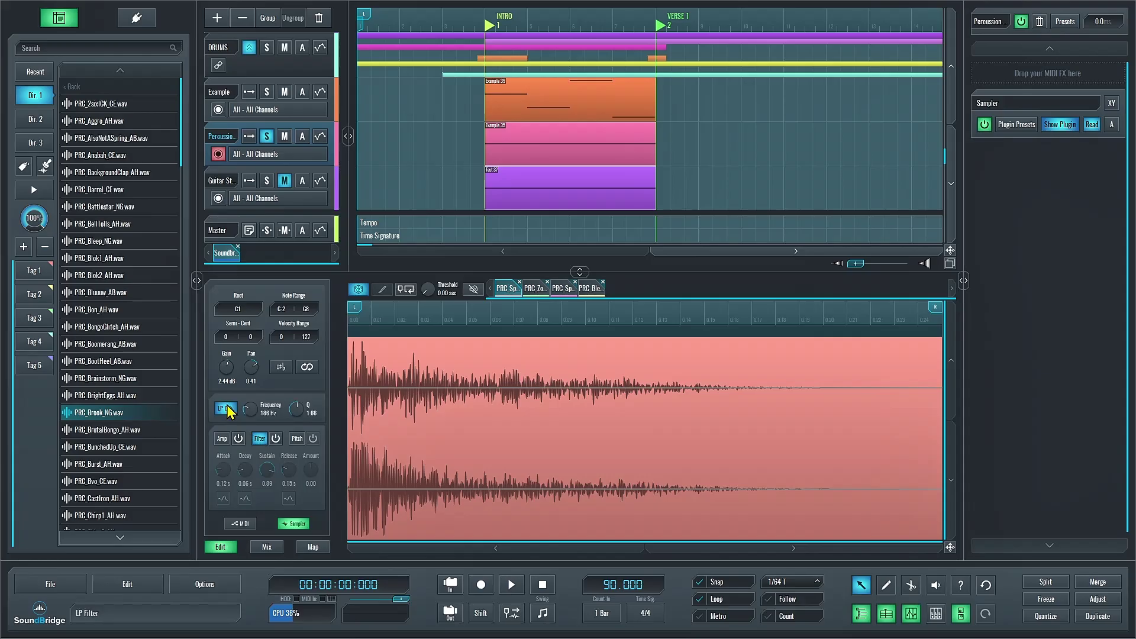
click(276, 438)
drag(252, 410, 303, 398)
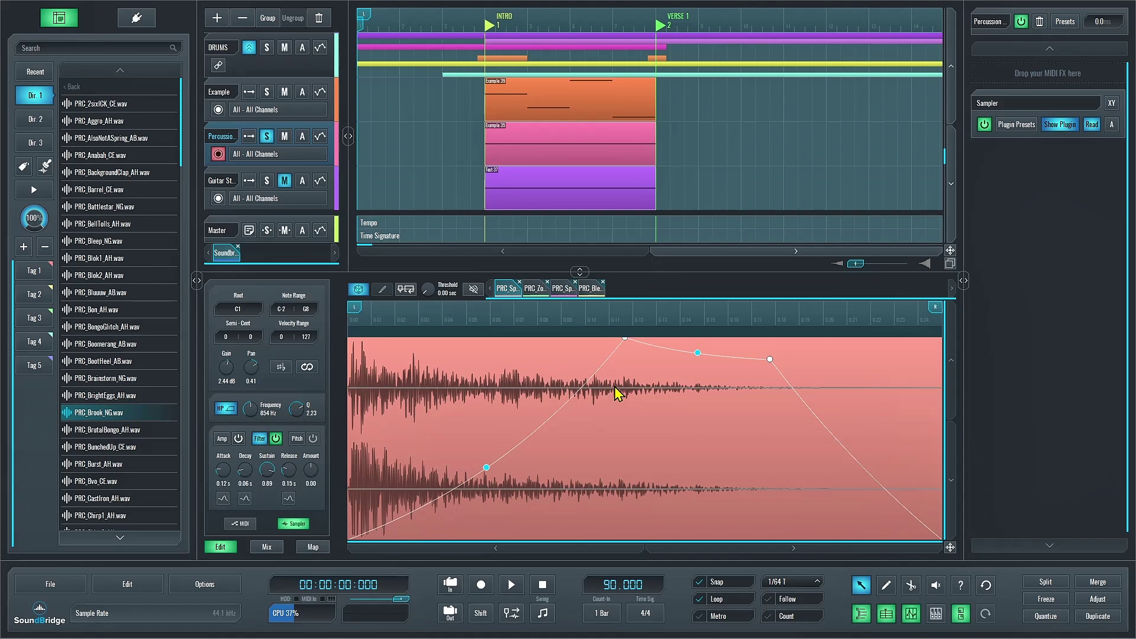
Lower the filter envelope sustain, set a 0.40 s curved attack, curve decay and release, and set release to 0.73
drag(767, 383, 724, 436)
drag(225, 471, 254, 456)
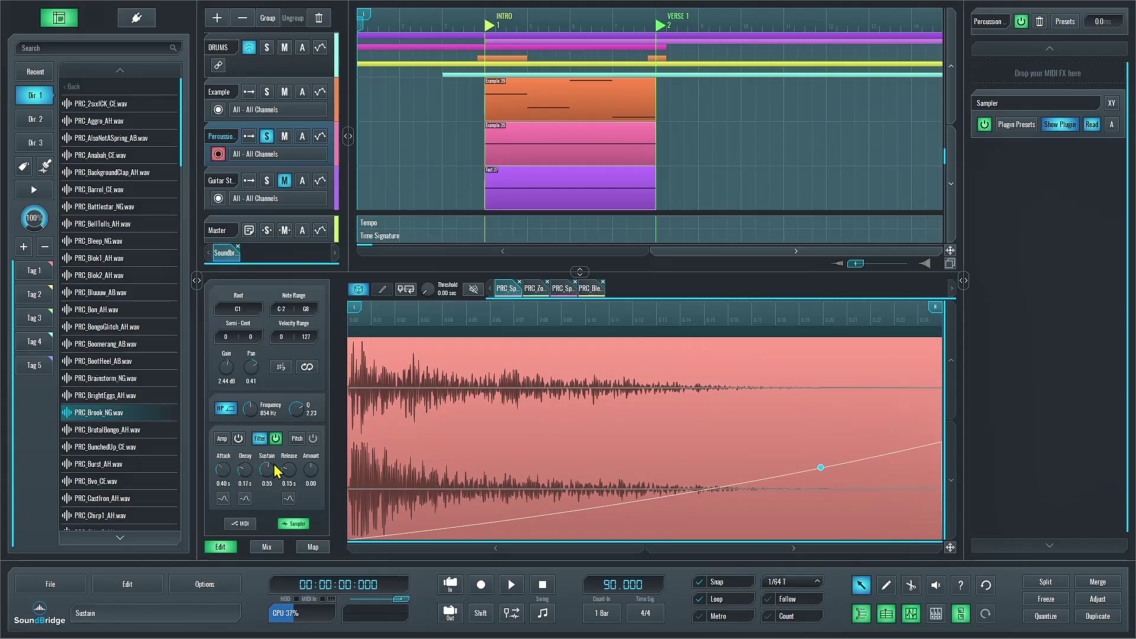
click(223, 498)
click(245, 499)
click(288, 499)
drag(227, 474, 232, 431)
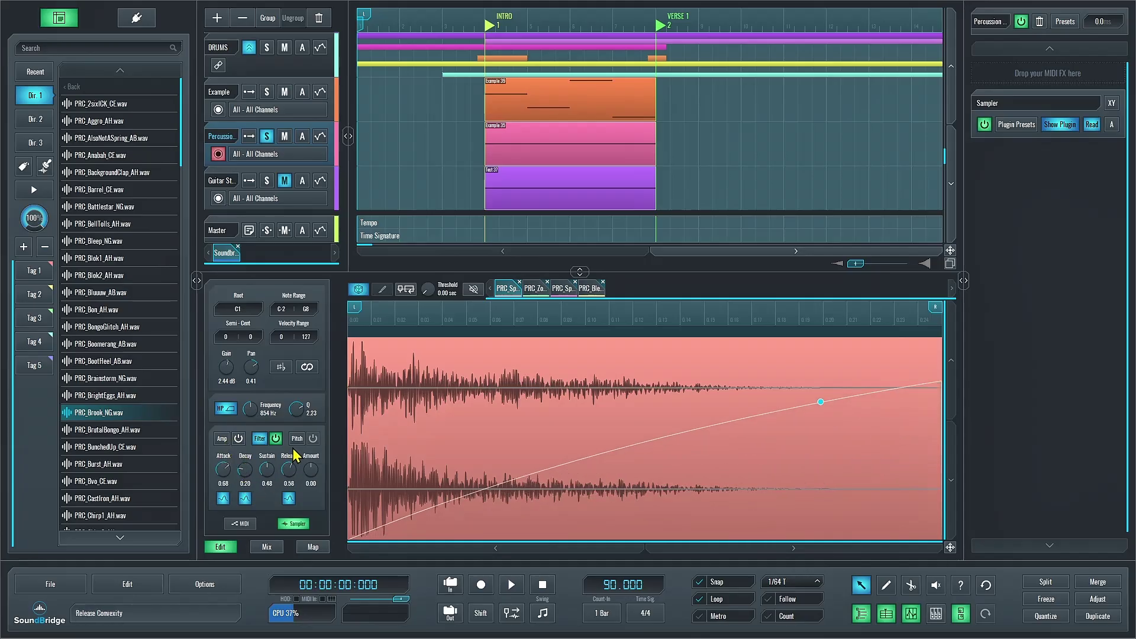
drag(294, 456, 303, 442)
On the Pitch envelope tab, choose the ST algorithm and power on the pitch envelope
click(297, 439)
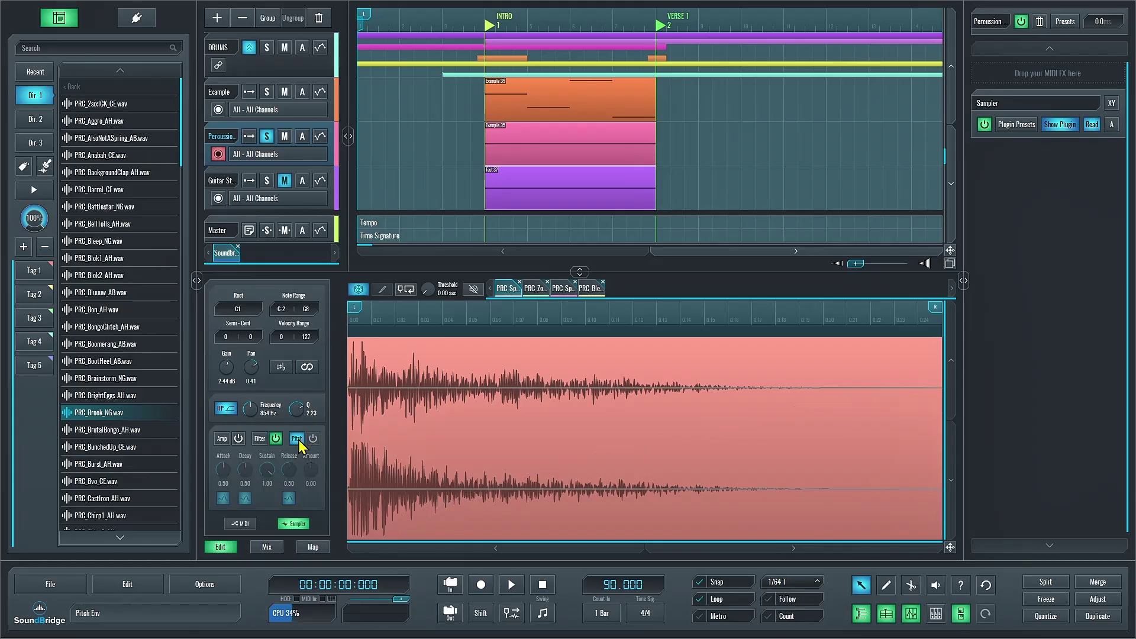
click(280, 368)
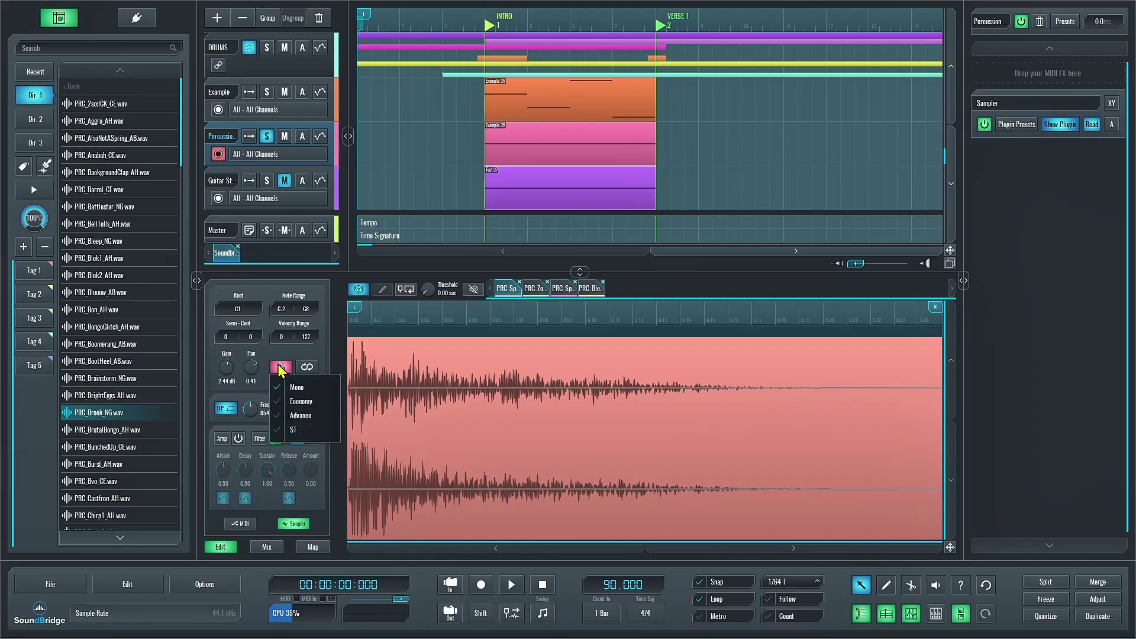
click(291, 431)
click(313, 439)
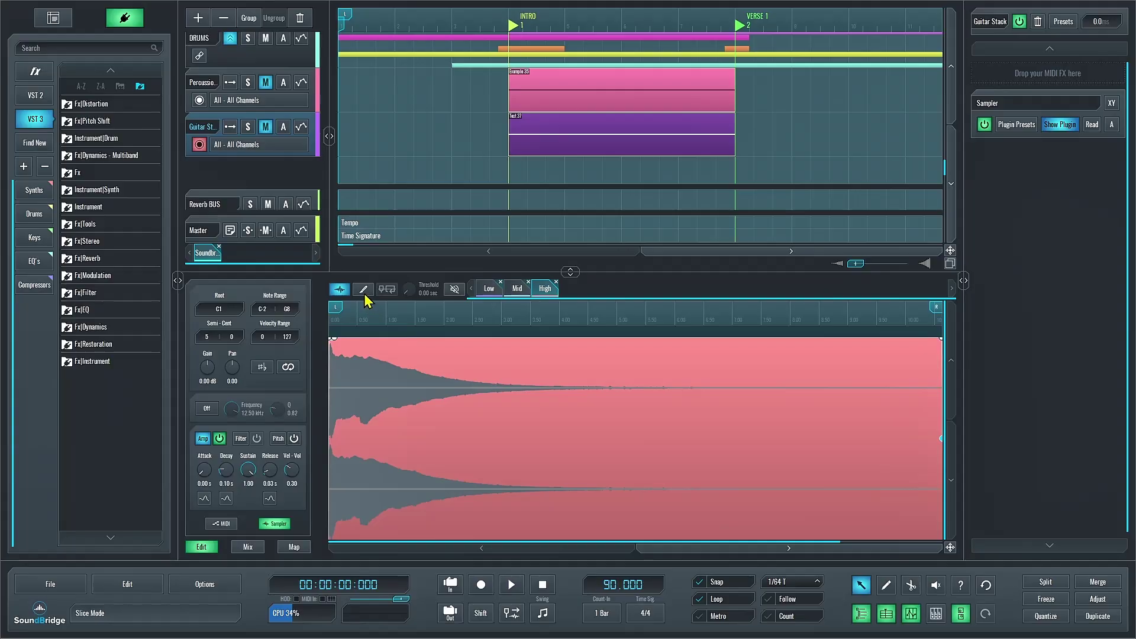
Enable slicing and draw slice markers for C#1, D1 and D#1 in the guitar sample
click(363, 289)
click(886, 585)
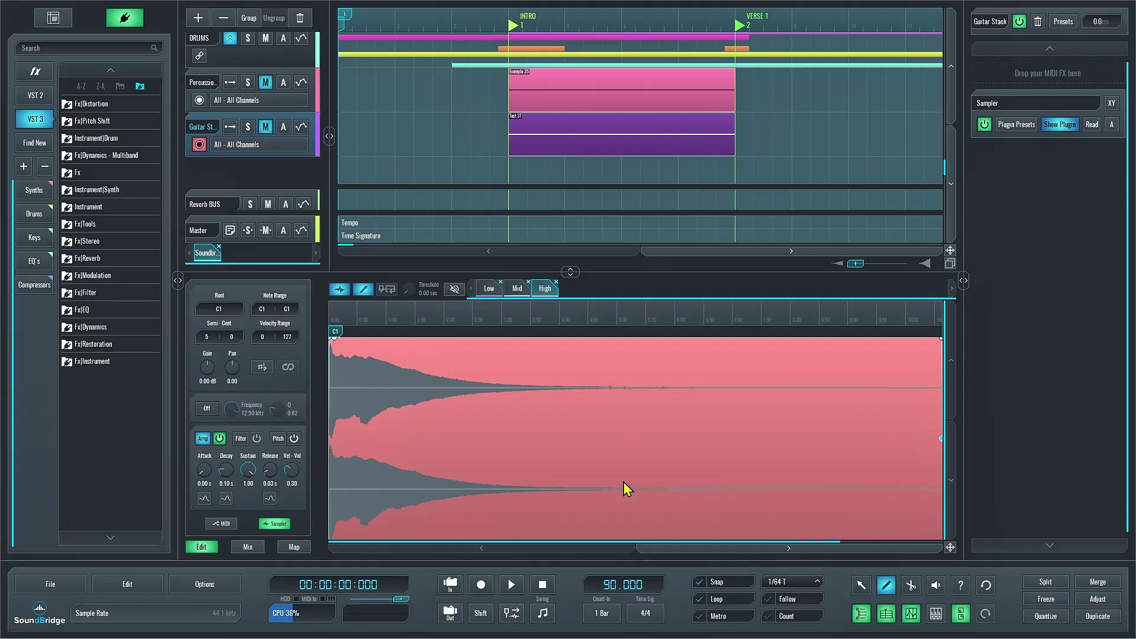
click(442, 421)
click(557, 424)
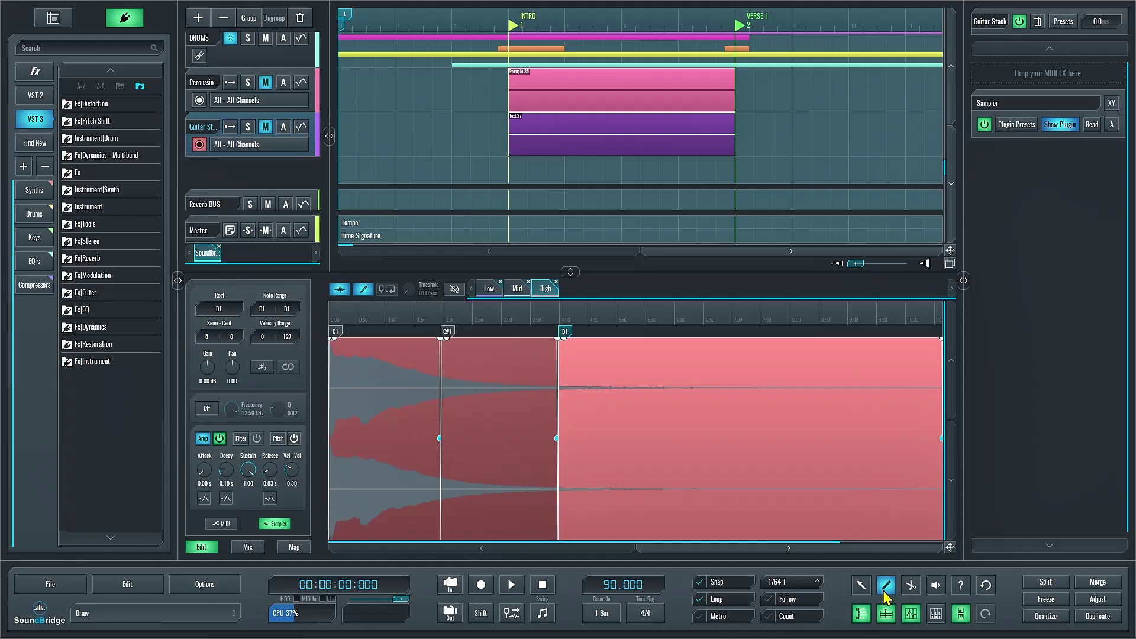
click(613, 427)
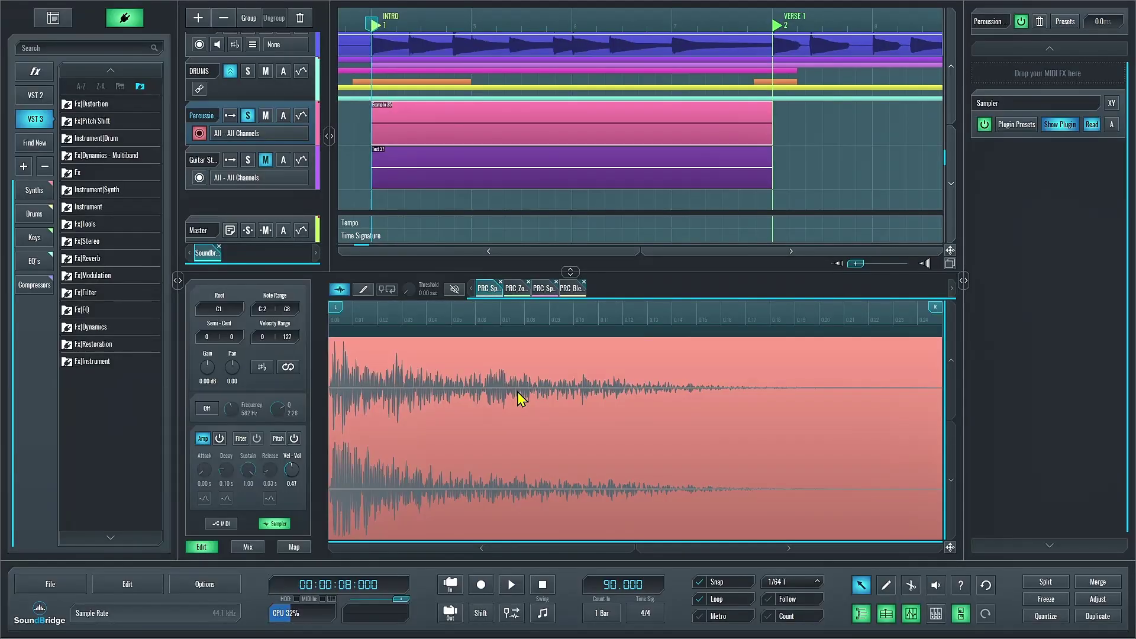
Audition the percussion with single-sample and random cycling modes during playback
click(340, 290)
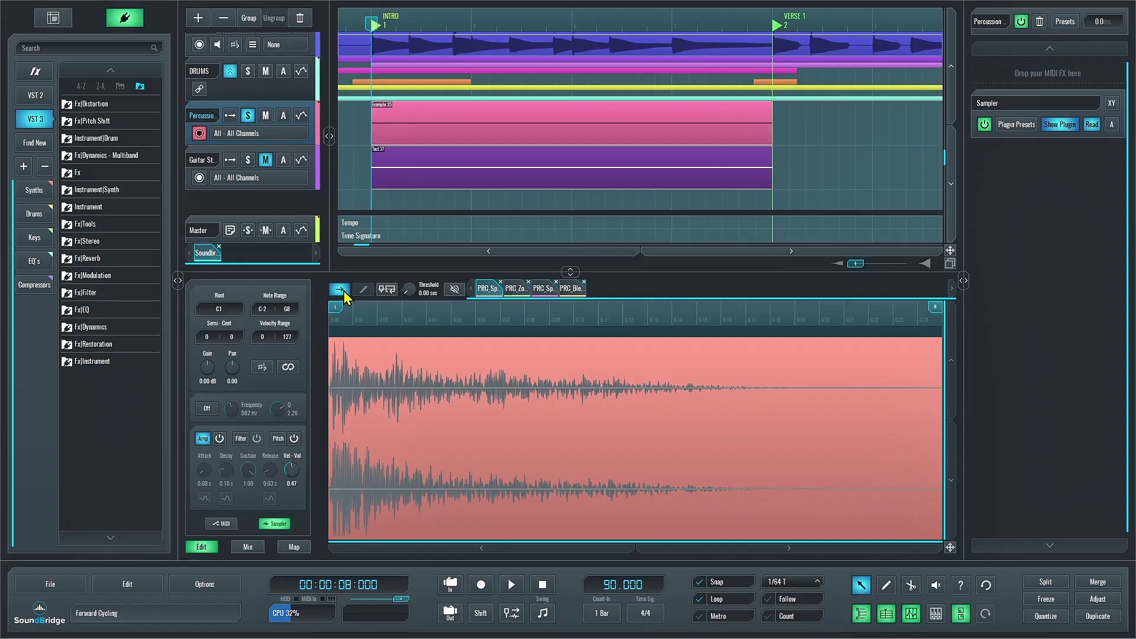
click(339, 290)
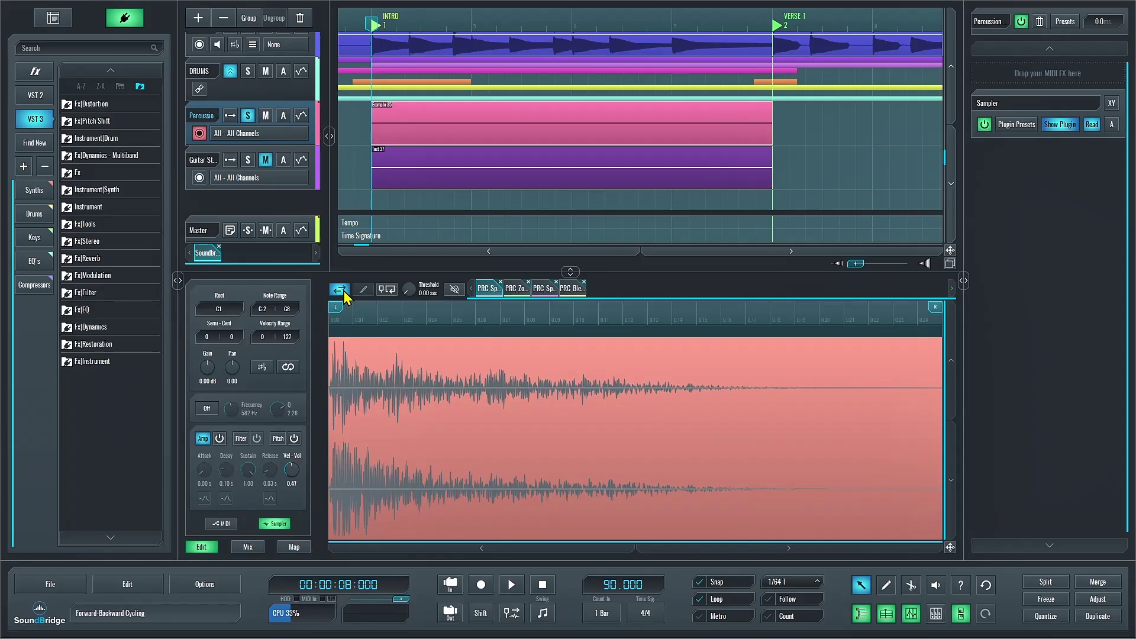
click(513, 586)
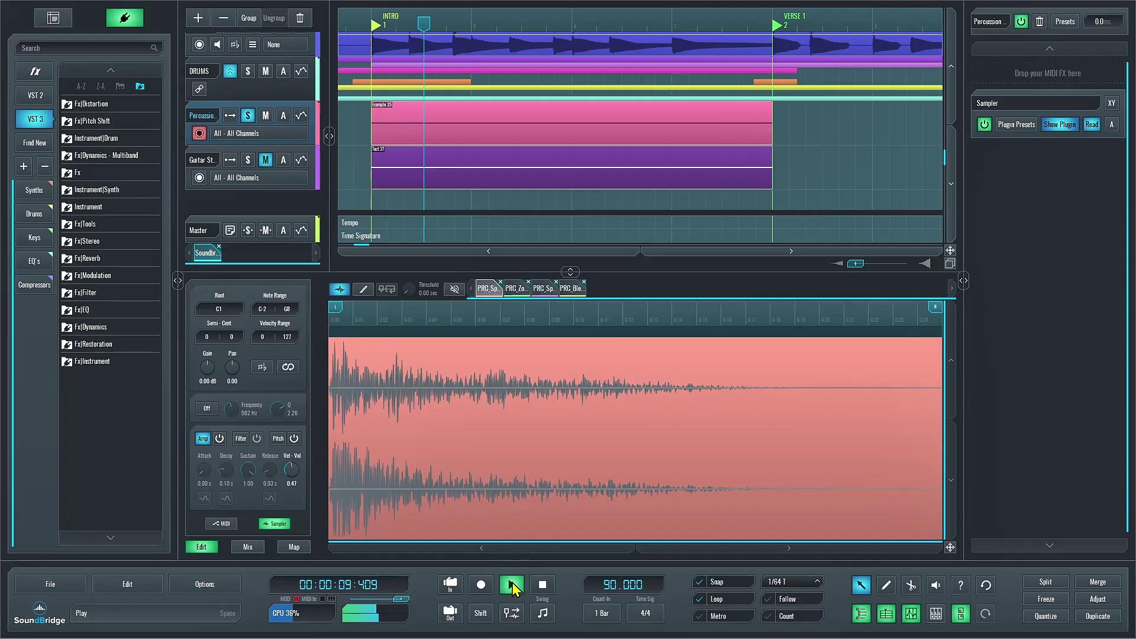
click(541, 586)
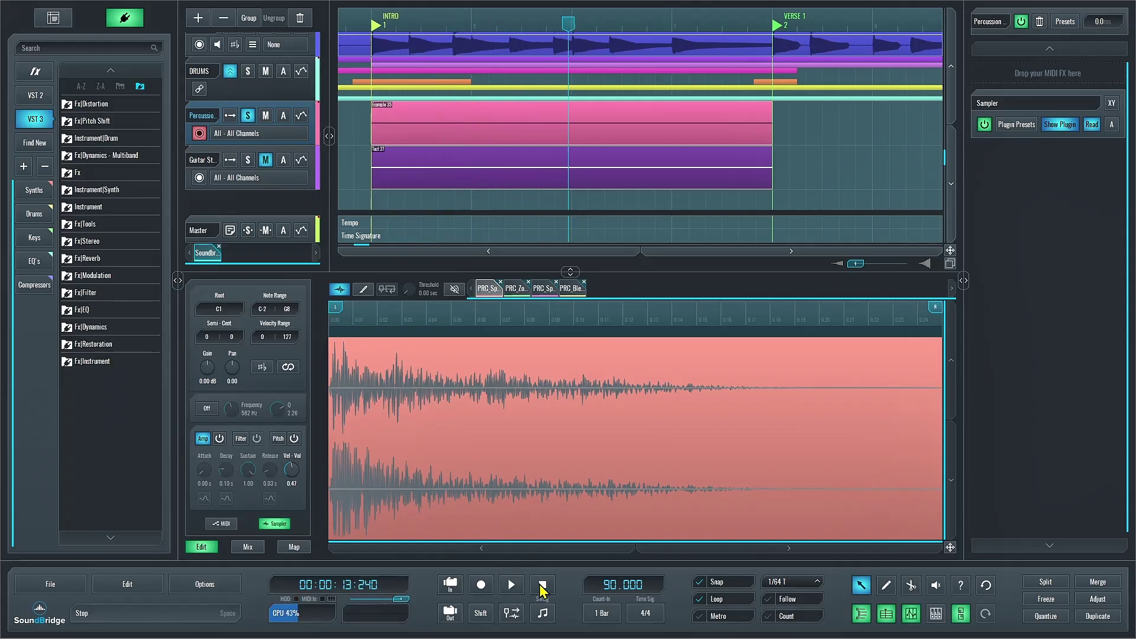
click(344, 293)
click(345, 294)
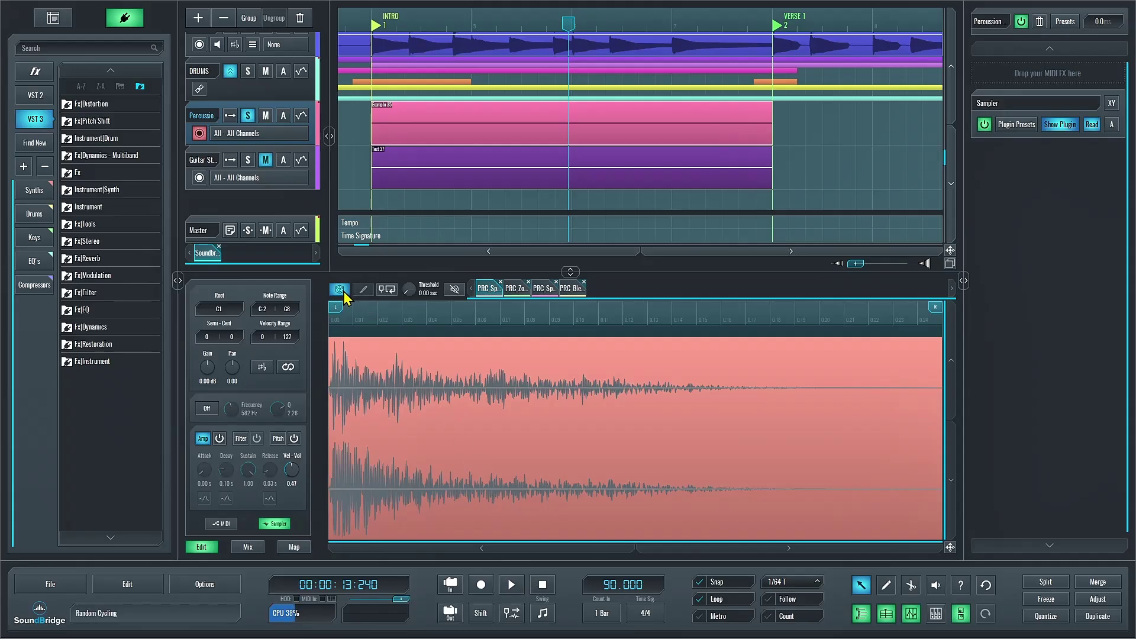
click(511, 586)
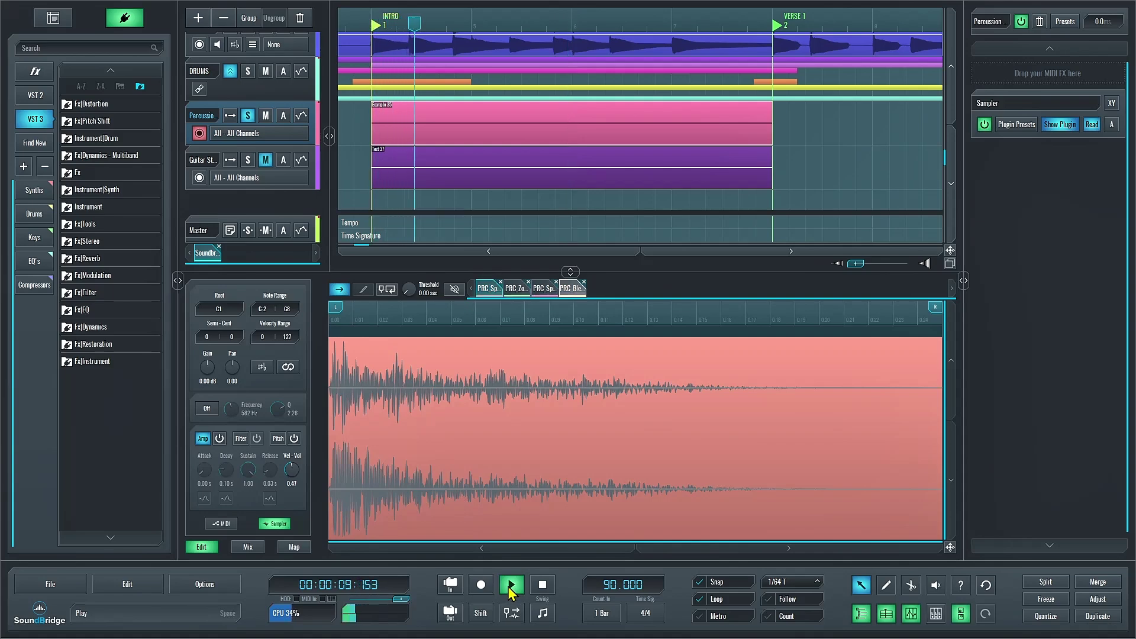
click(512, 586)
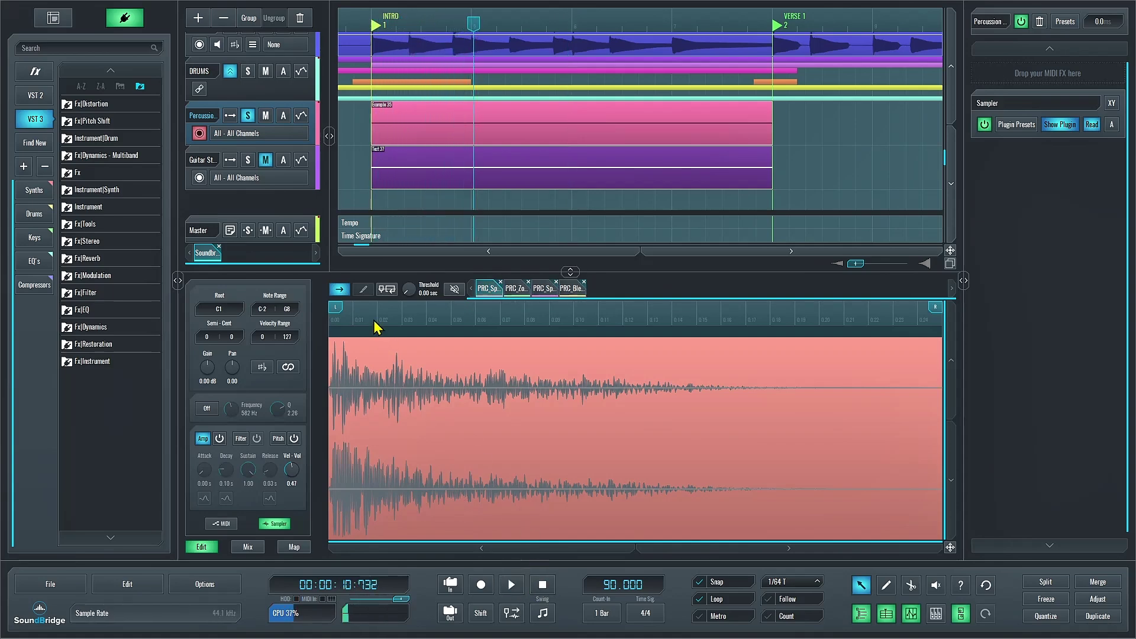
Cycle through random, forward and forward-backward modes, ending on Layered Samples
click(340, 289)
click(340, 289)
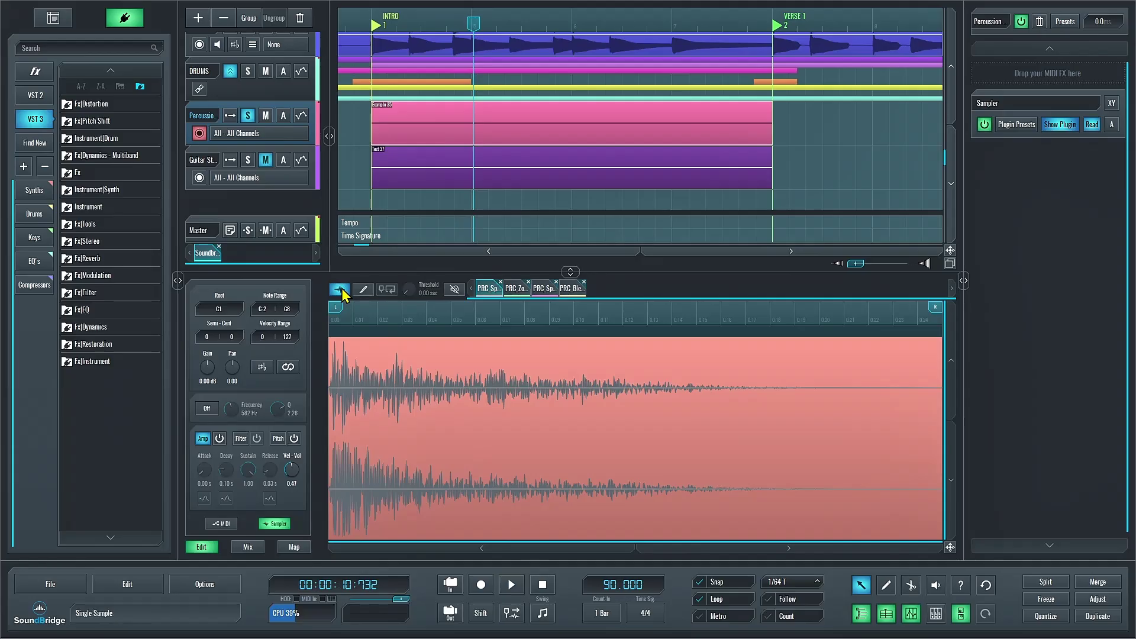
click(341, 290)
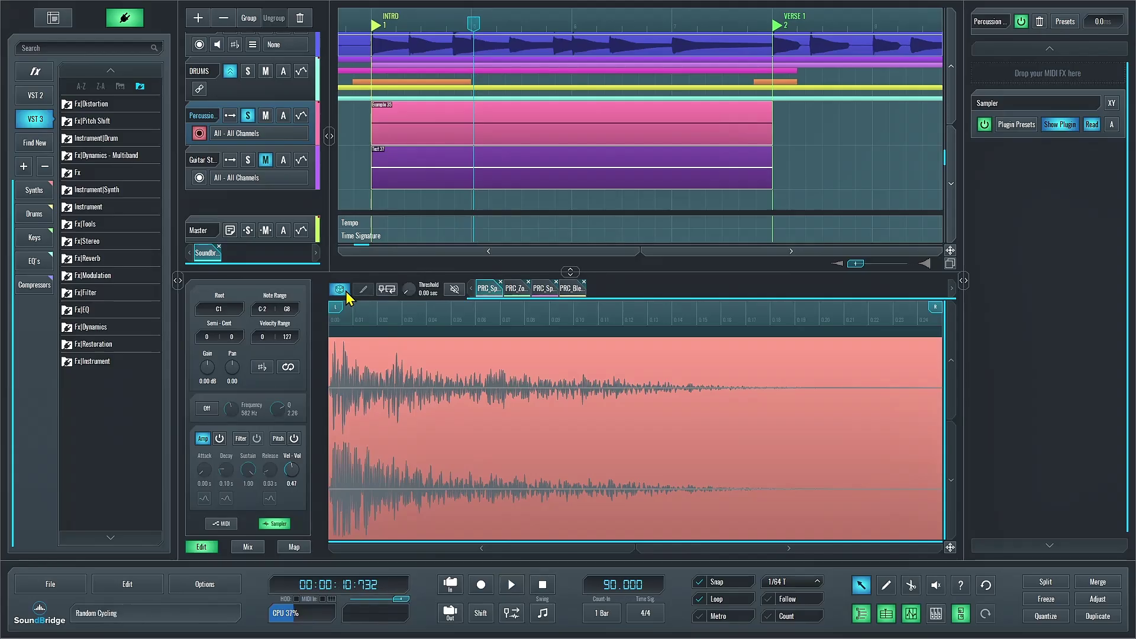
click(346, 293)
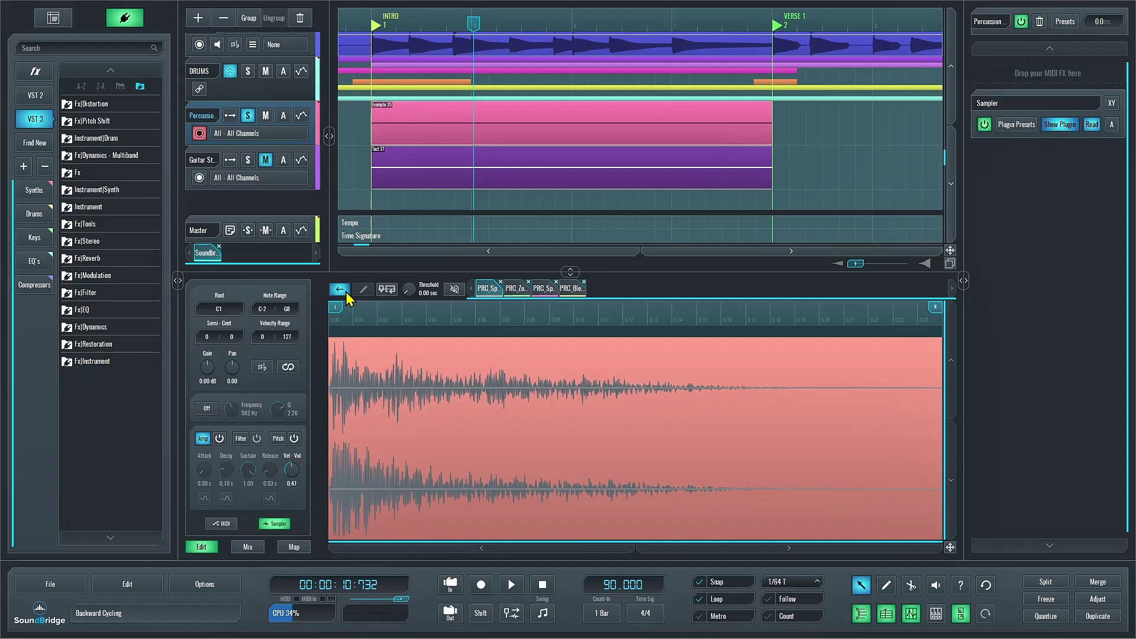
click(349, 299)
click(349, 299)
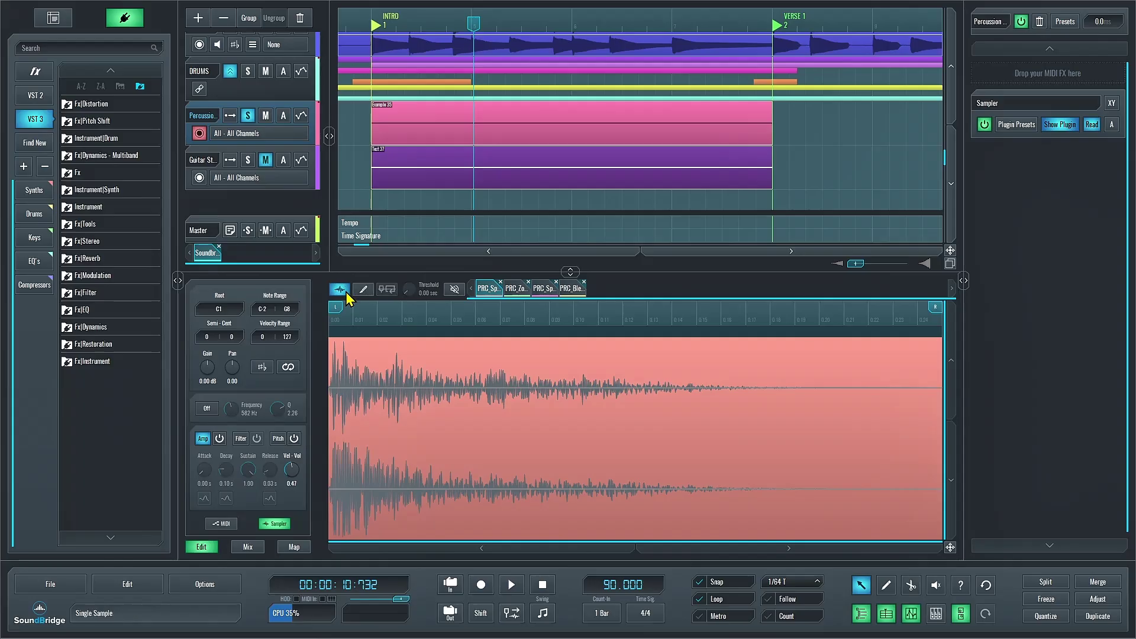
click(349, 299)
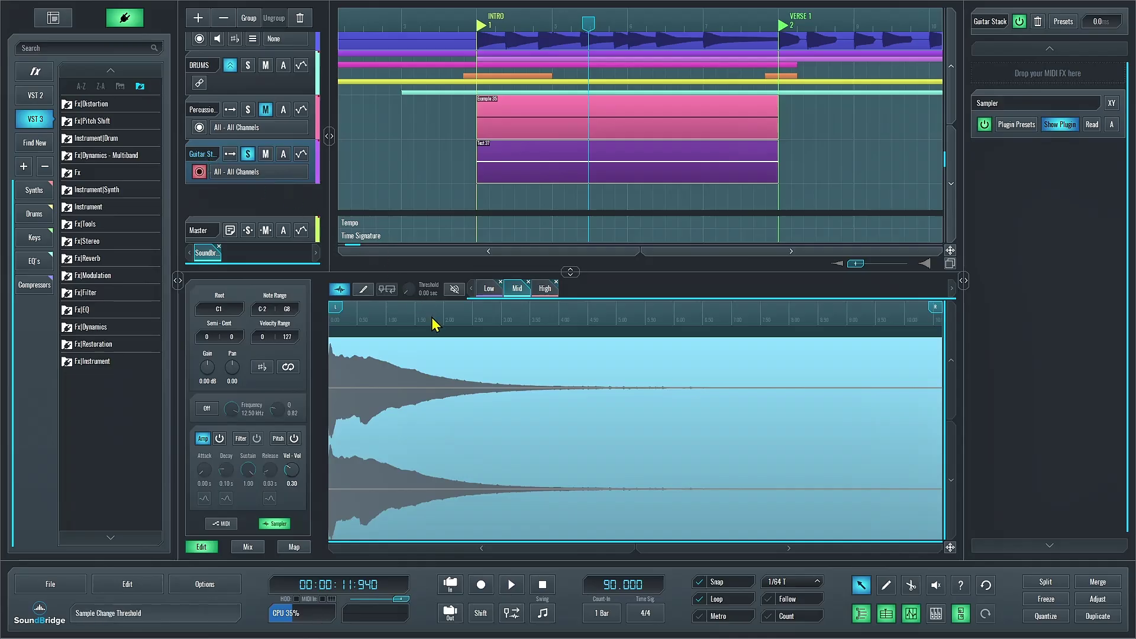
Inspect the guitar's Low, High and Mid zones, then play the song to hear the guitar
click(489, 290)
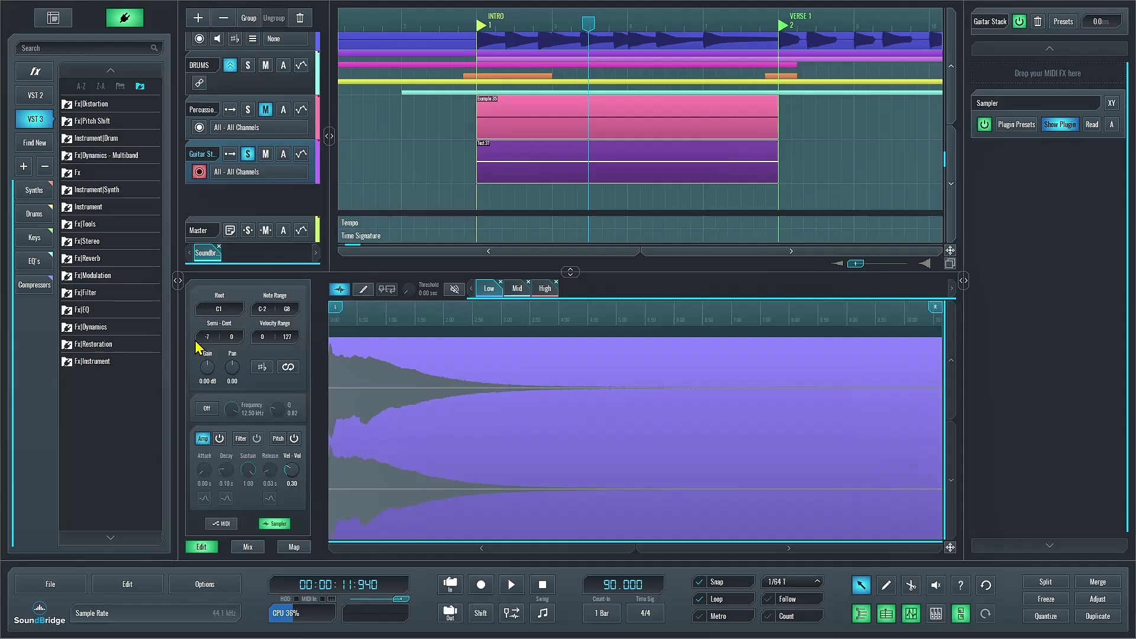
click(546, 290)
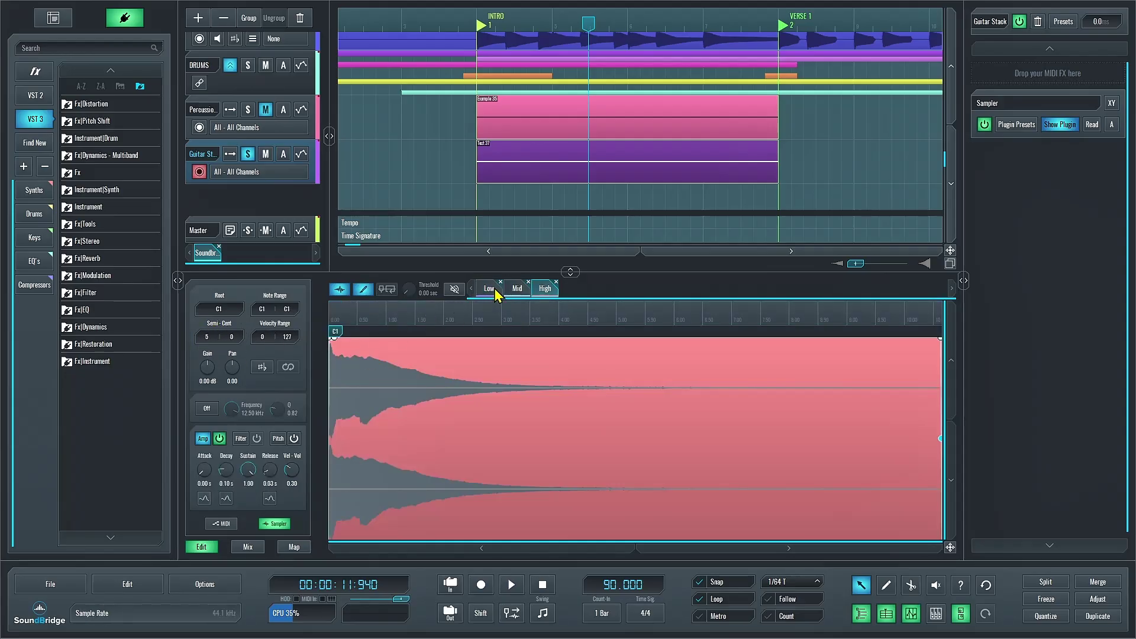
click(518, 290)
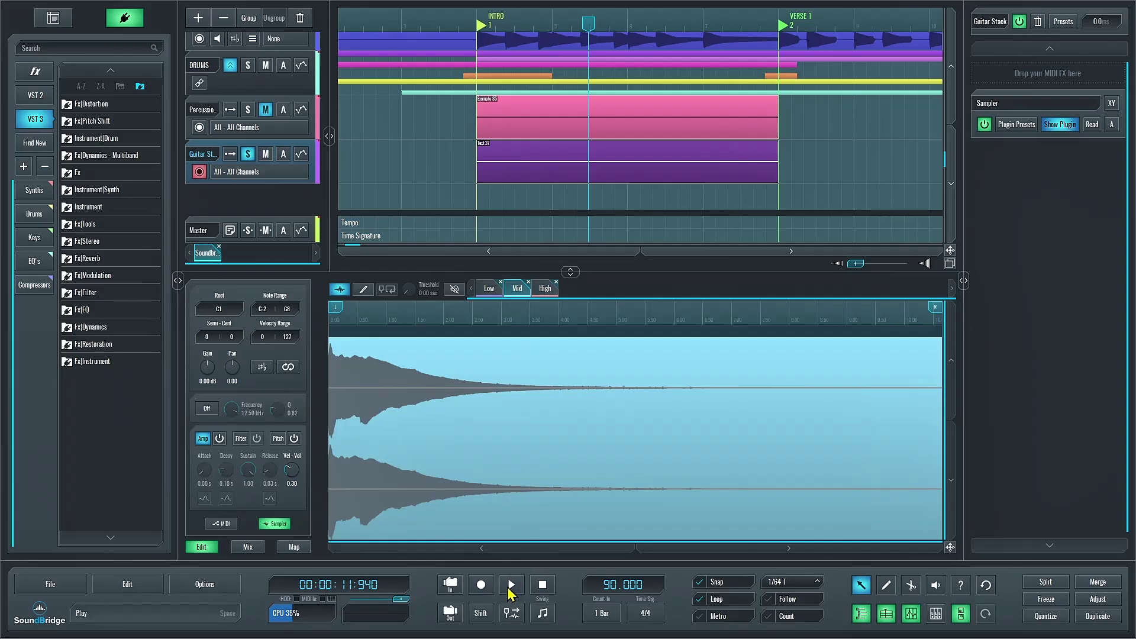
click(511, 586)
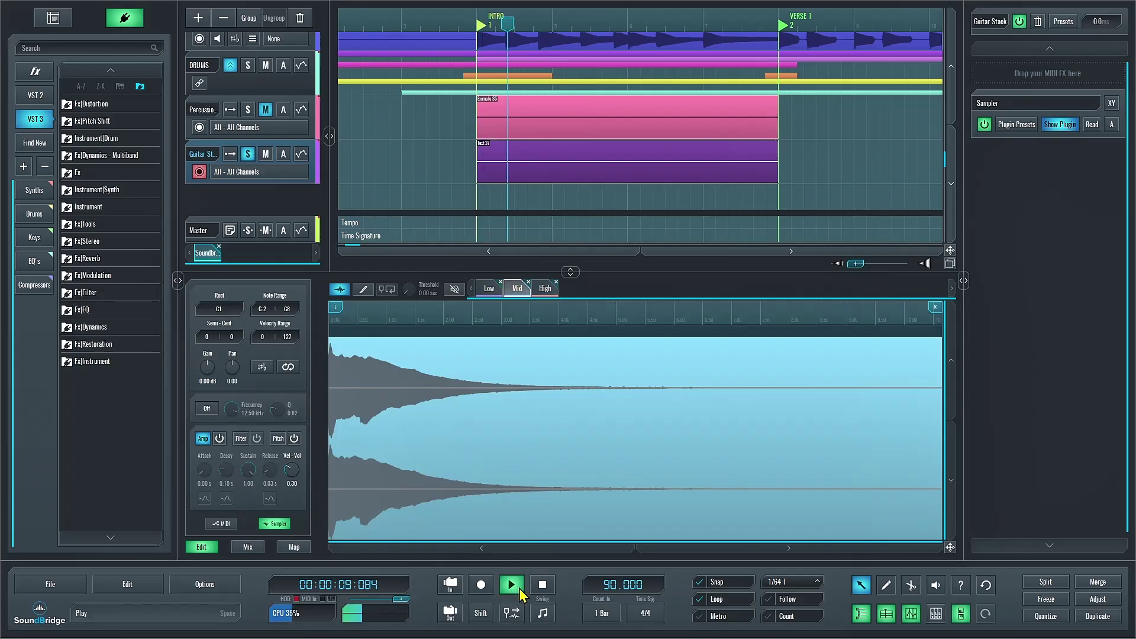
key(space)
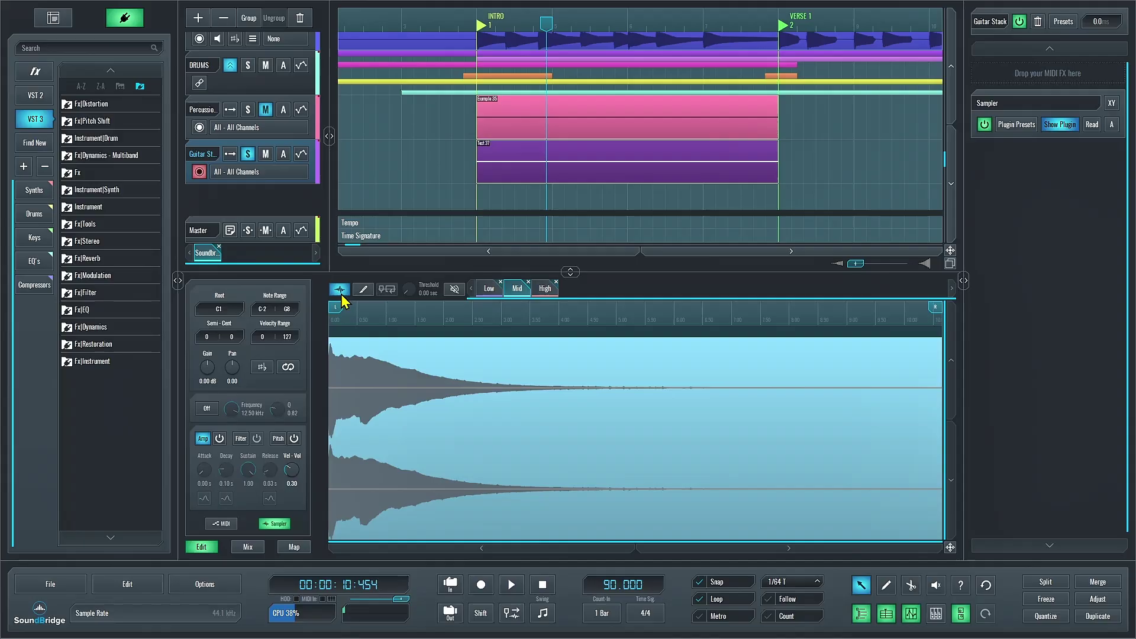
Switch the guitar zones to Layered Samples and play the song to hear the chord
click(341, 293)
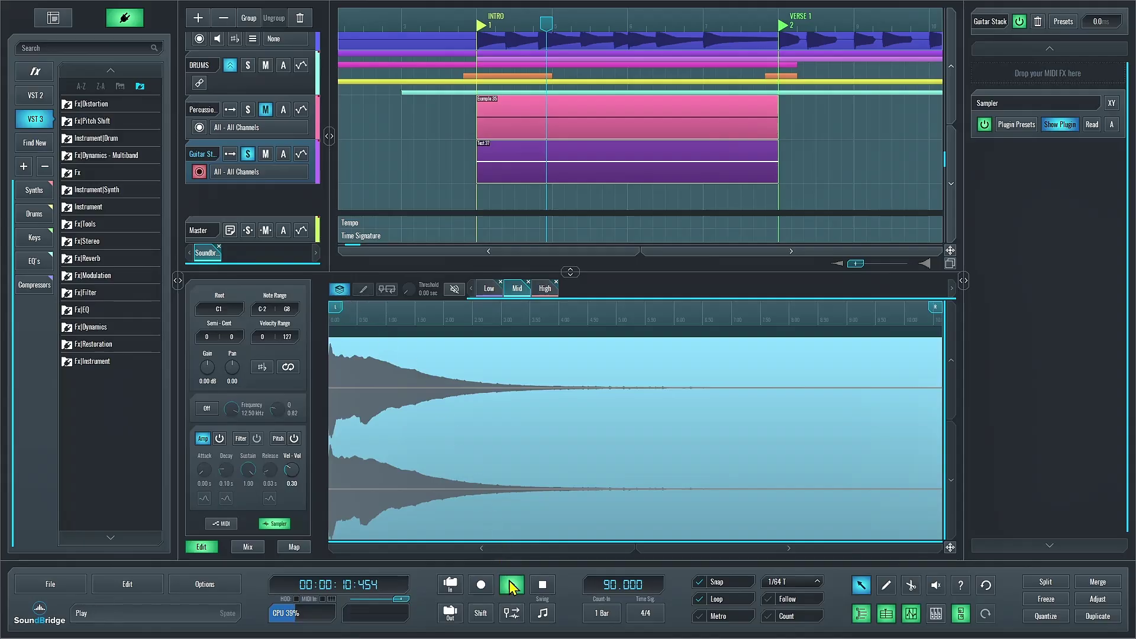
click(511, 586)
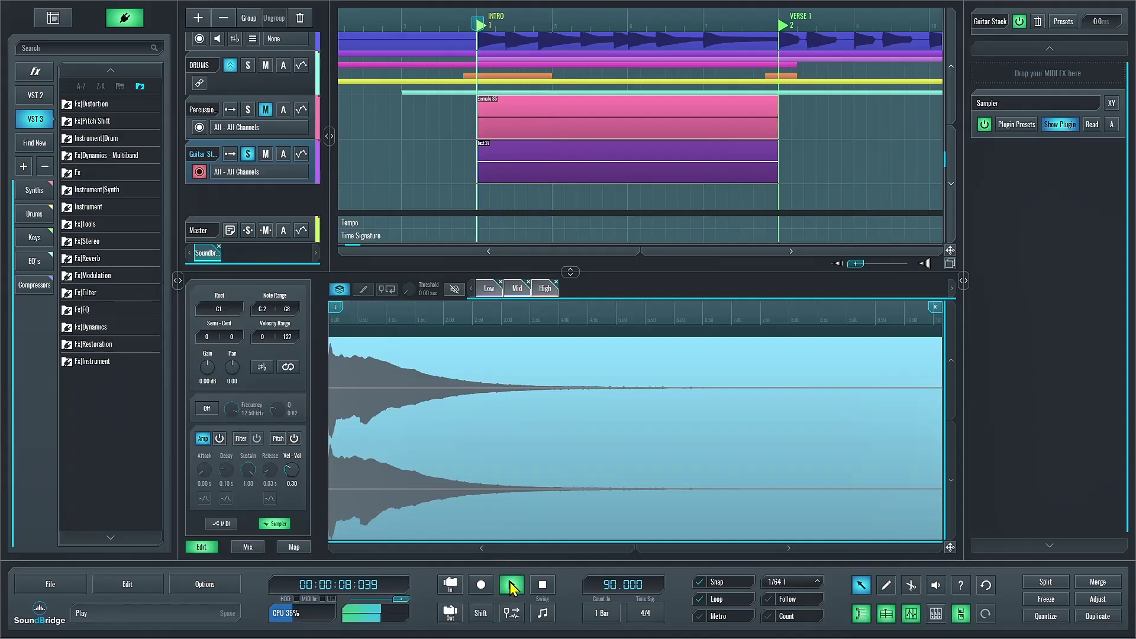
click(542, 586)
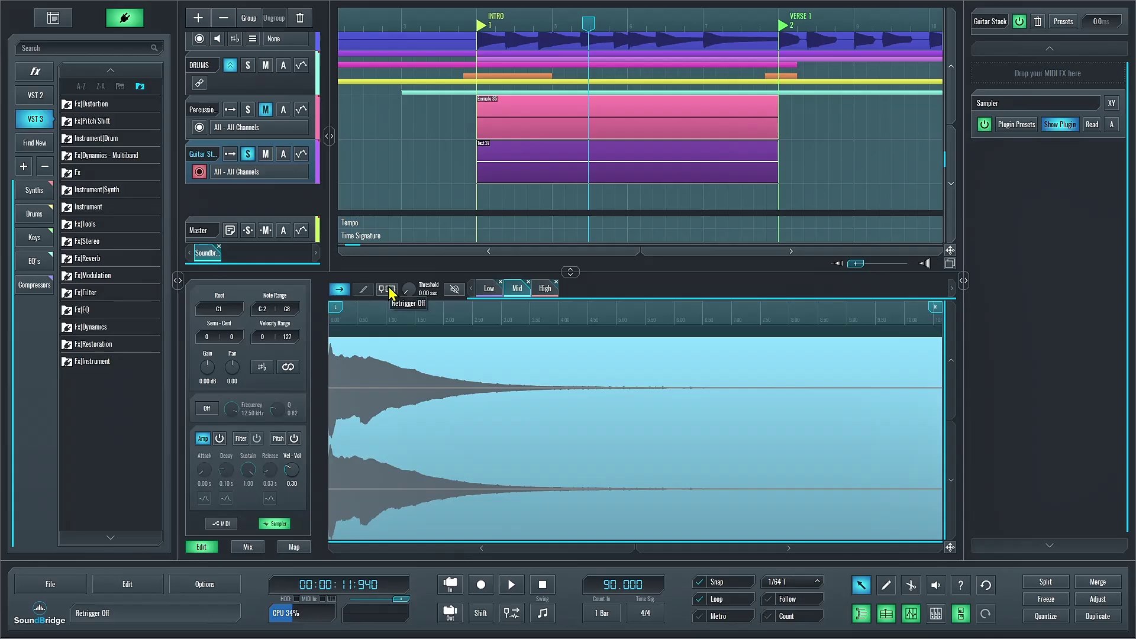
Cycle the guitar sampler's Retrigger mode through Playhead & Loop and Playhead, ending on Loop
click(388, 290)
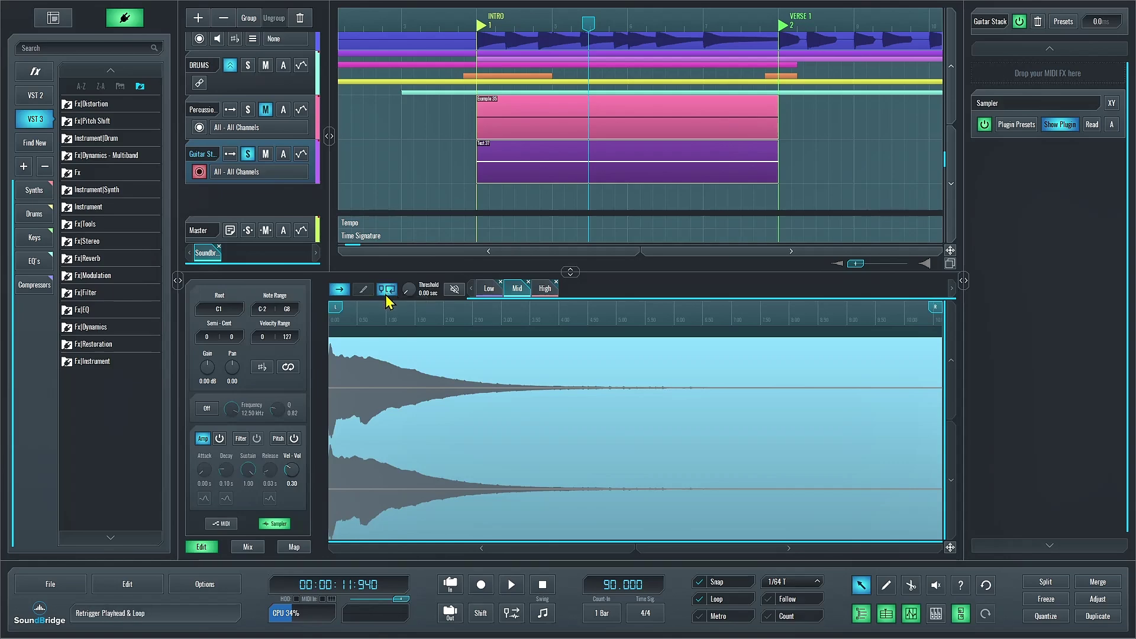
click(388, 290)
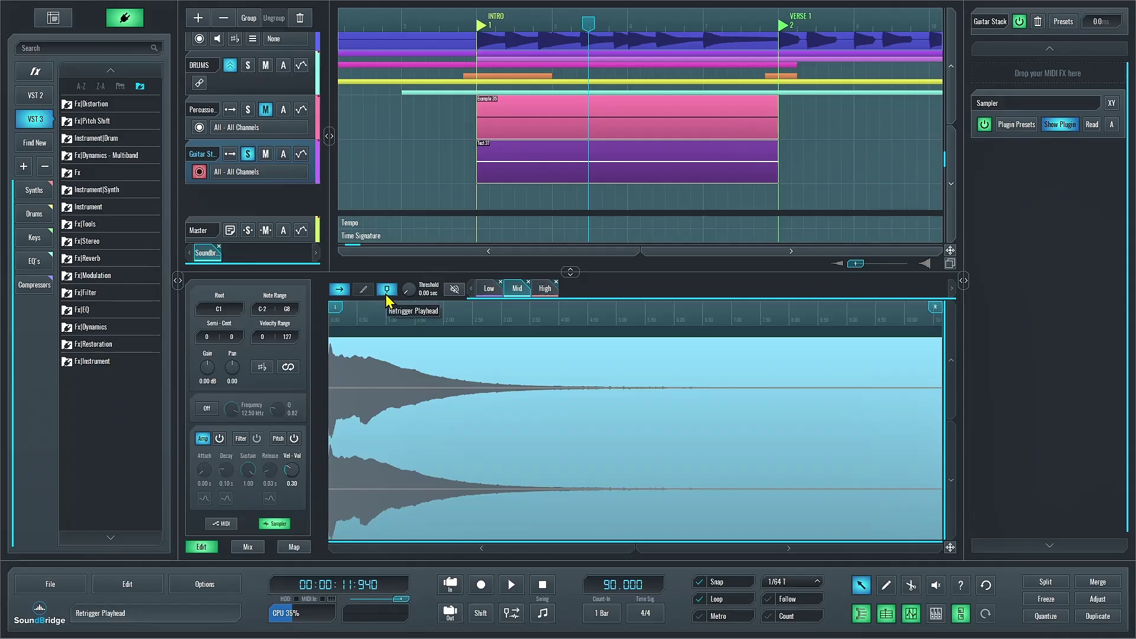
click(387, 290)
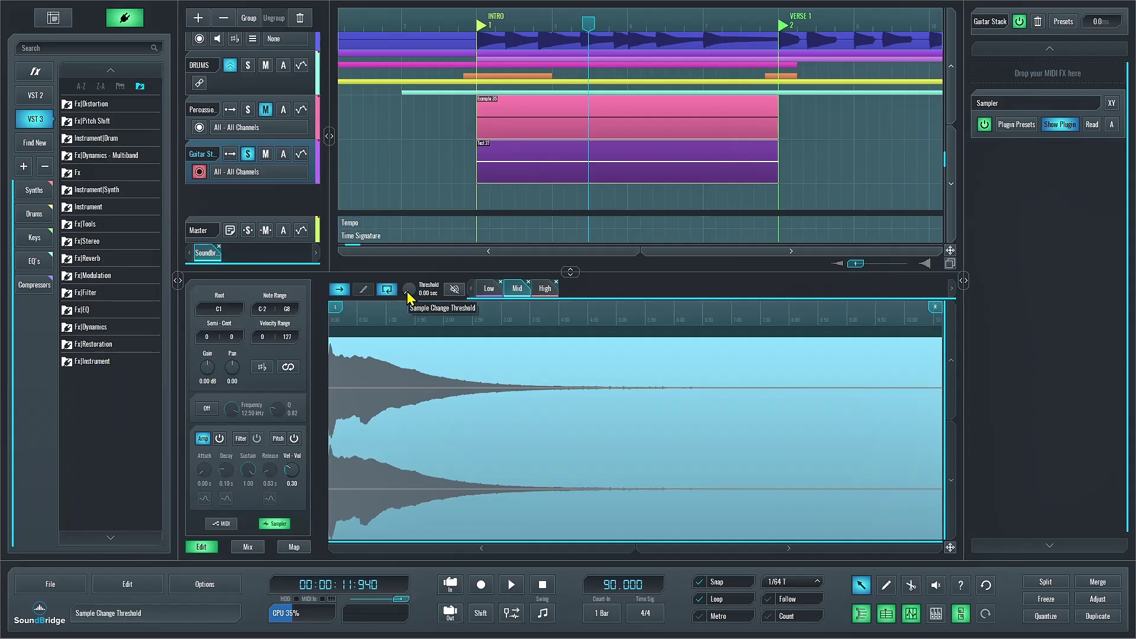
Drag the Threshold knob up from 0.00 sec, aiming for about 0.3 sec; it lands at 0.50 sec
drag(409, 294, 410, 233)
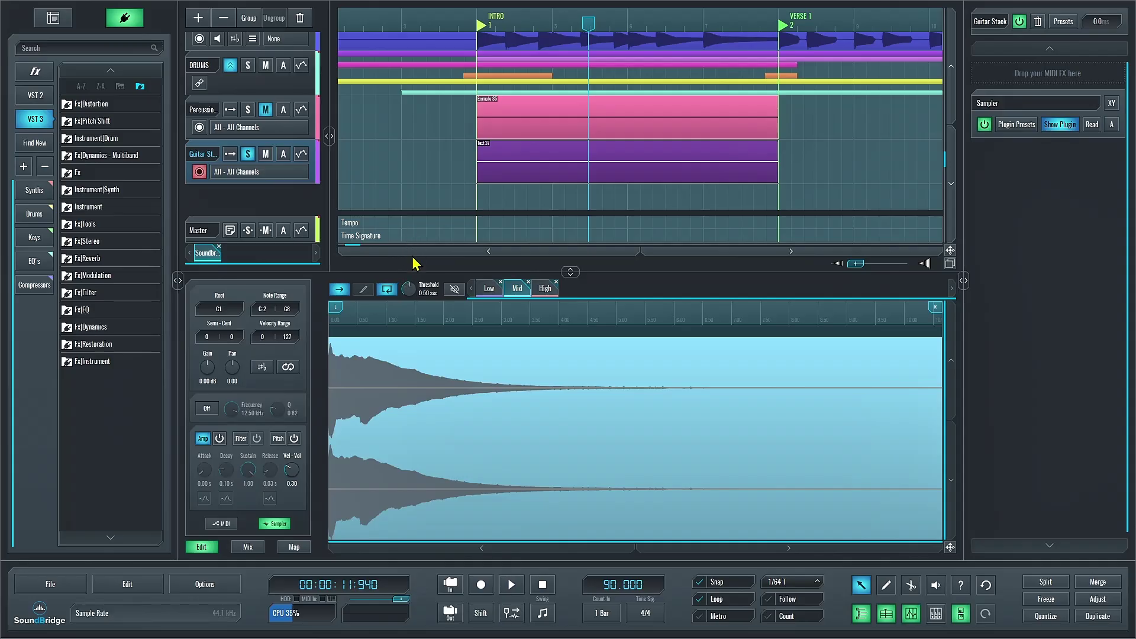